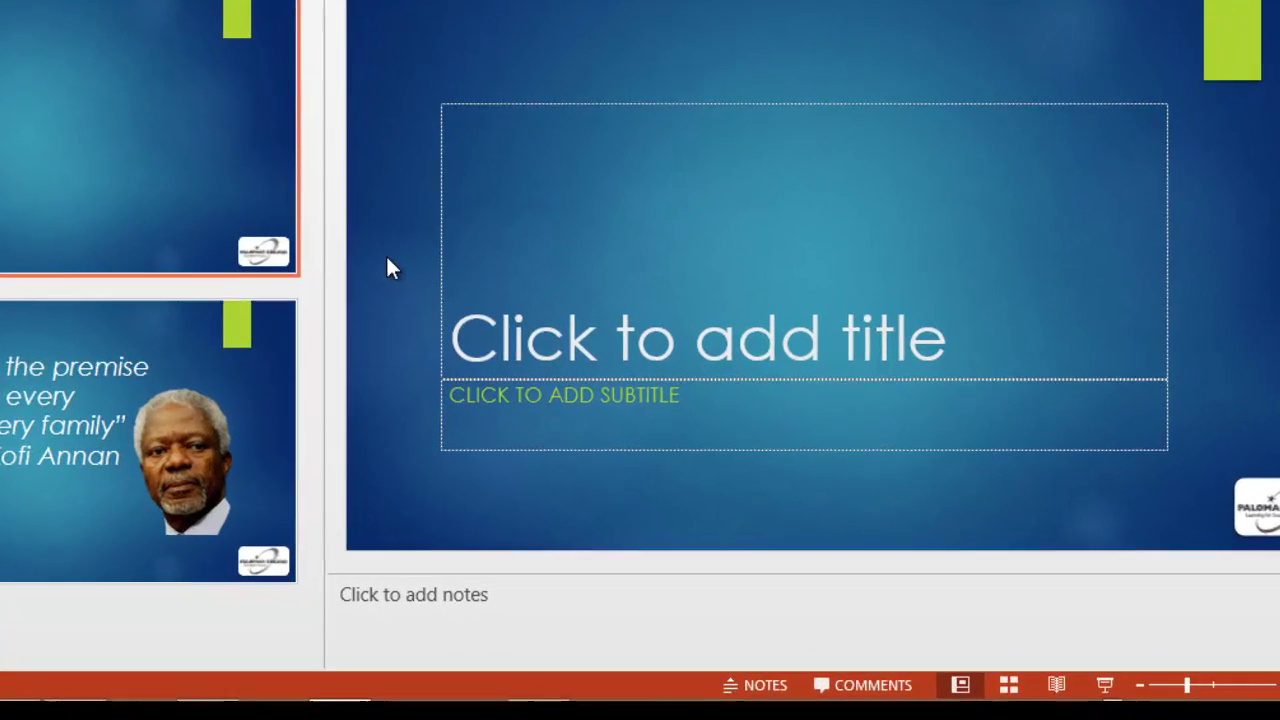
Step: Keep slide 1's Title Slide layout and paste 'College: Worth It?' into its title placeholder
right_click(494, 378)
mouse_move(393, 277)
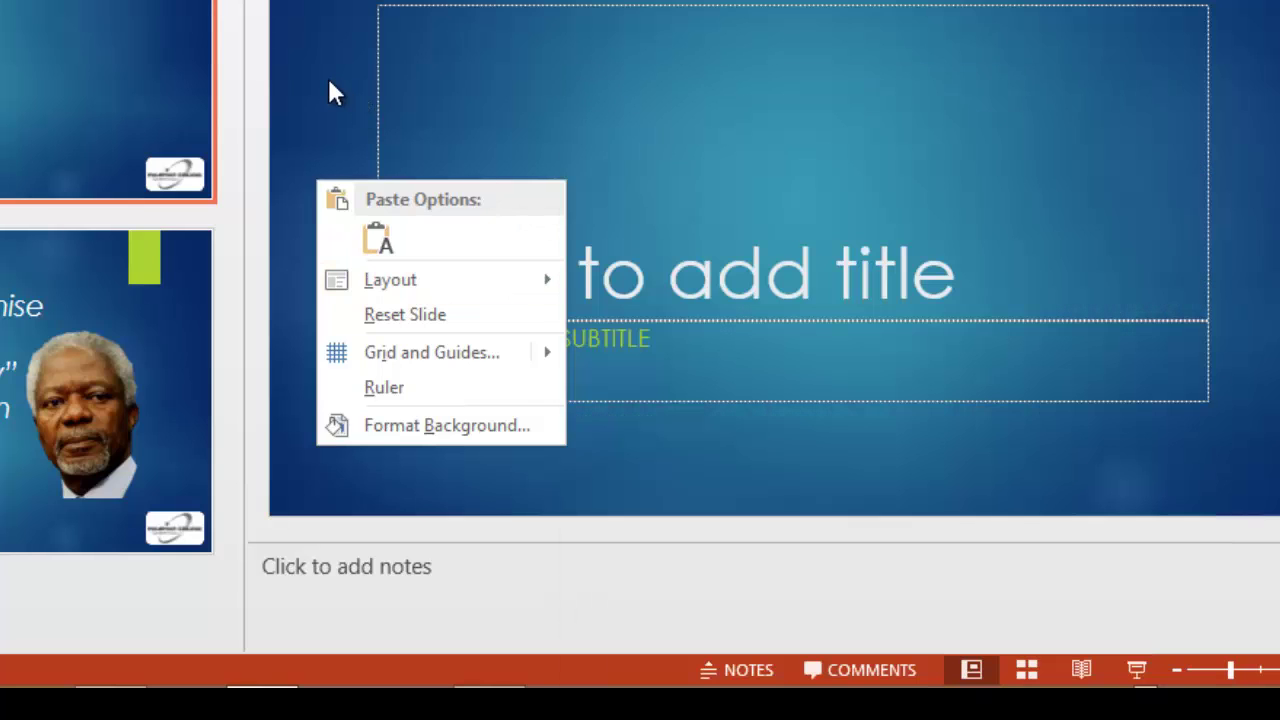
click(328, 78)
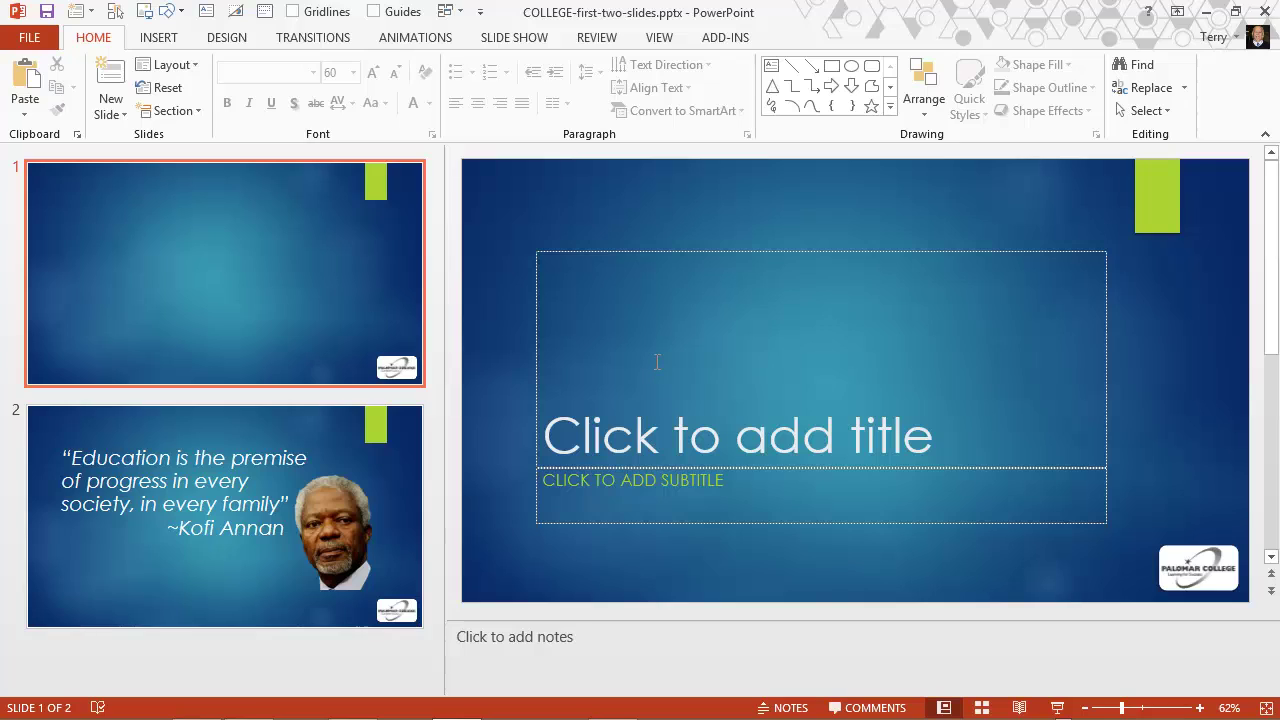
click(620, 441)
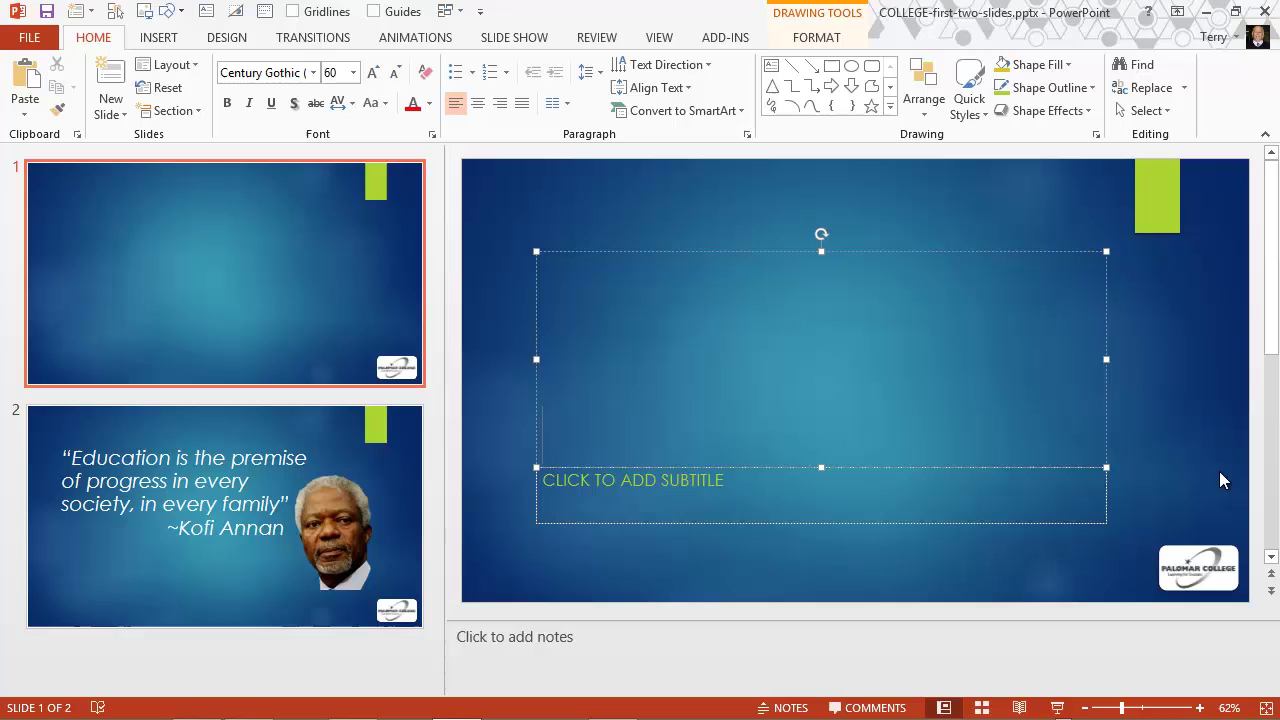
text(College: Worth It?)
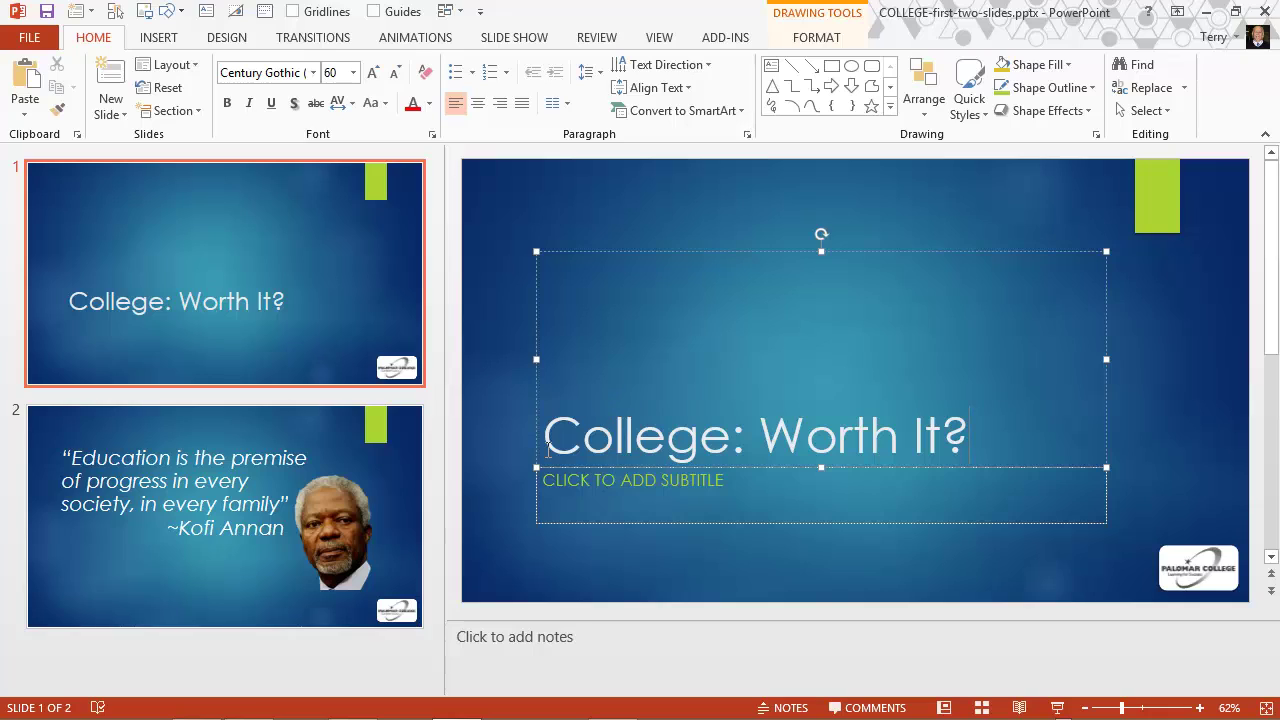
Step: Enlarge the 'College: Worth It?' title text from 60 to 72 point
click(607, 438)
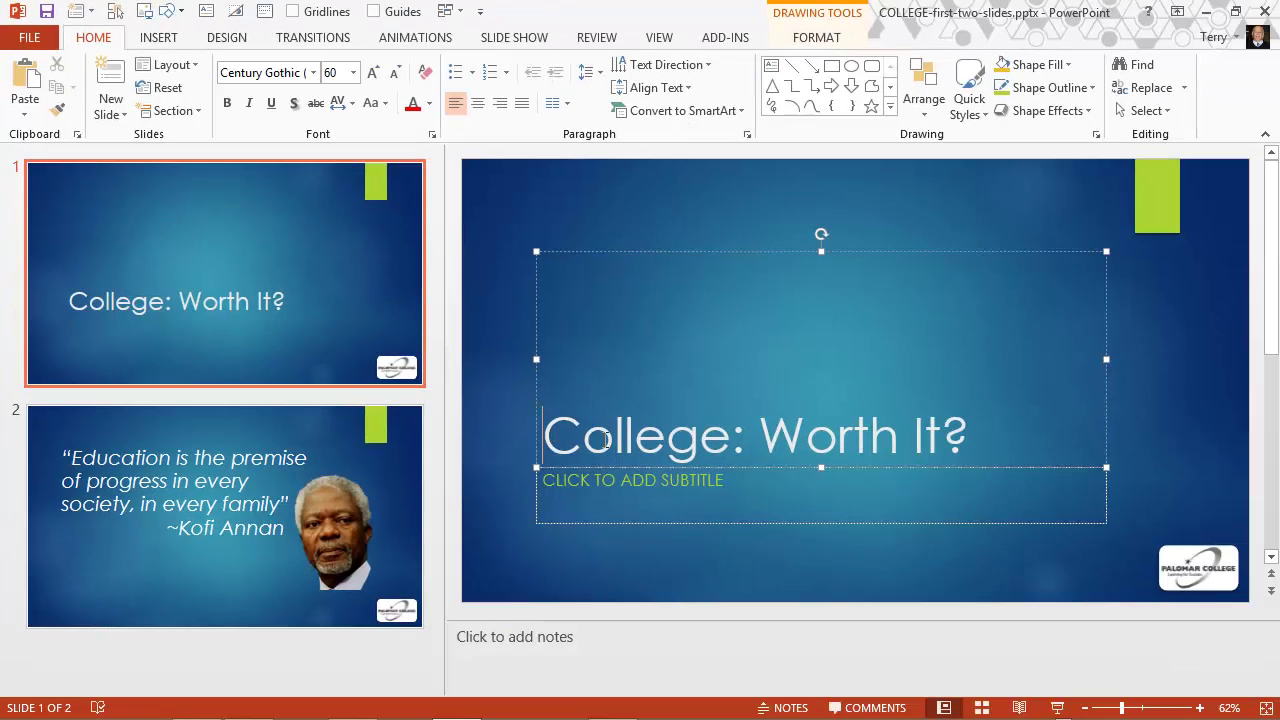
drag(606, 440, 985, 431)
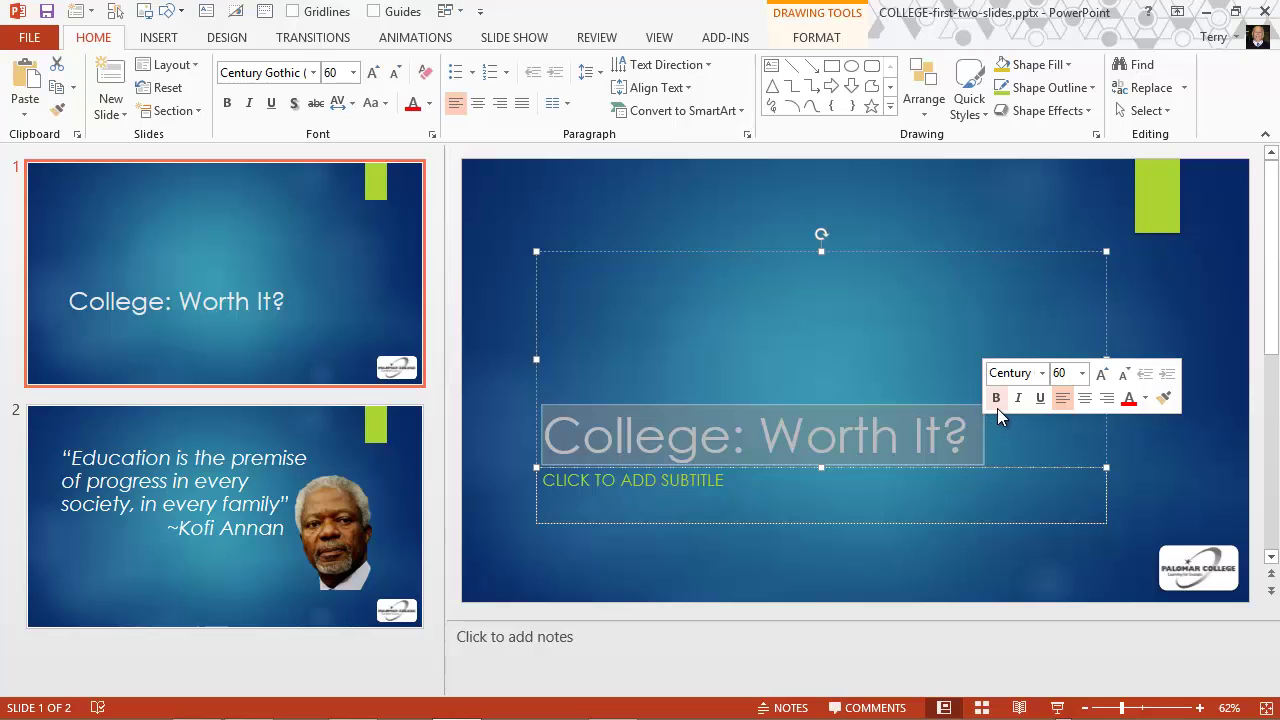
click(1083, 374)
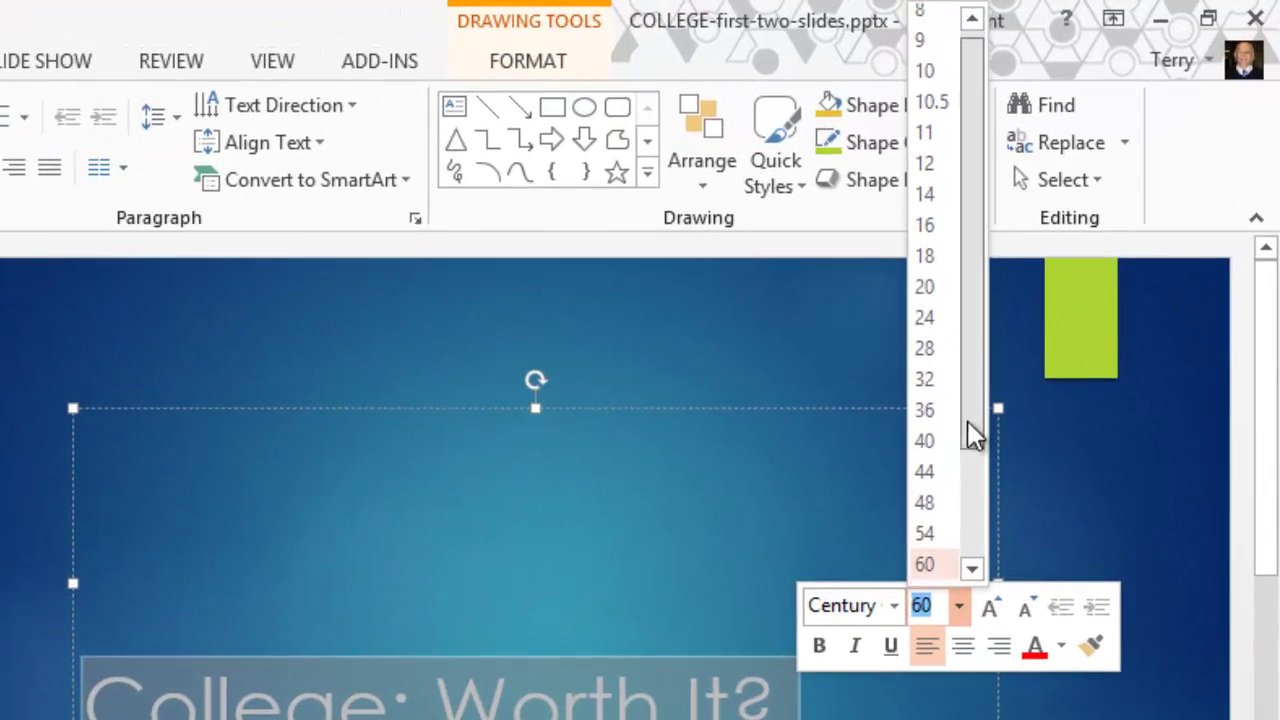
drag(968, 421, 964, 479)
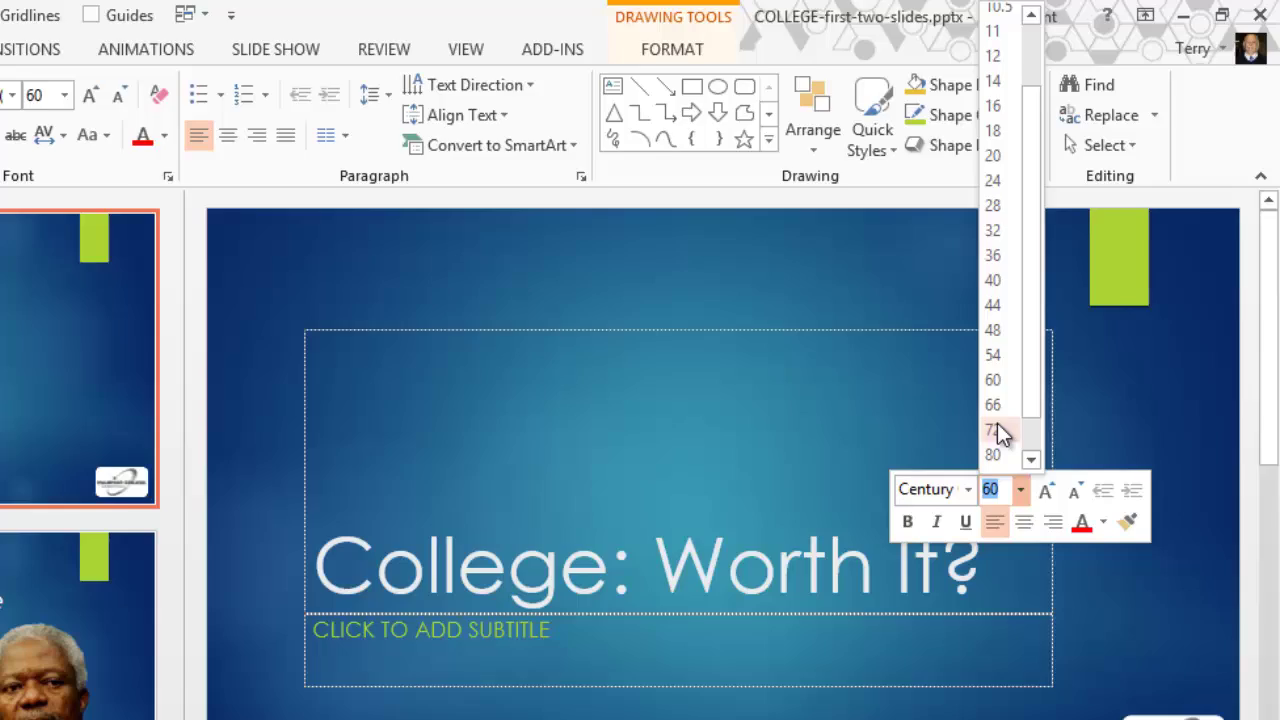
click(928, 531)
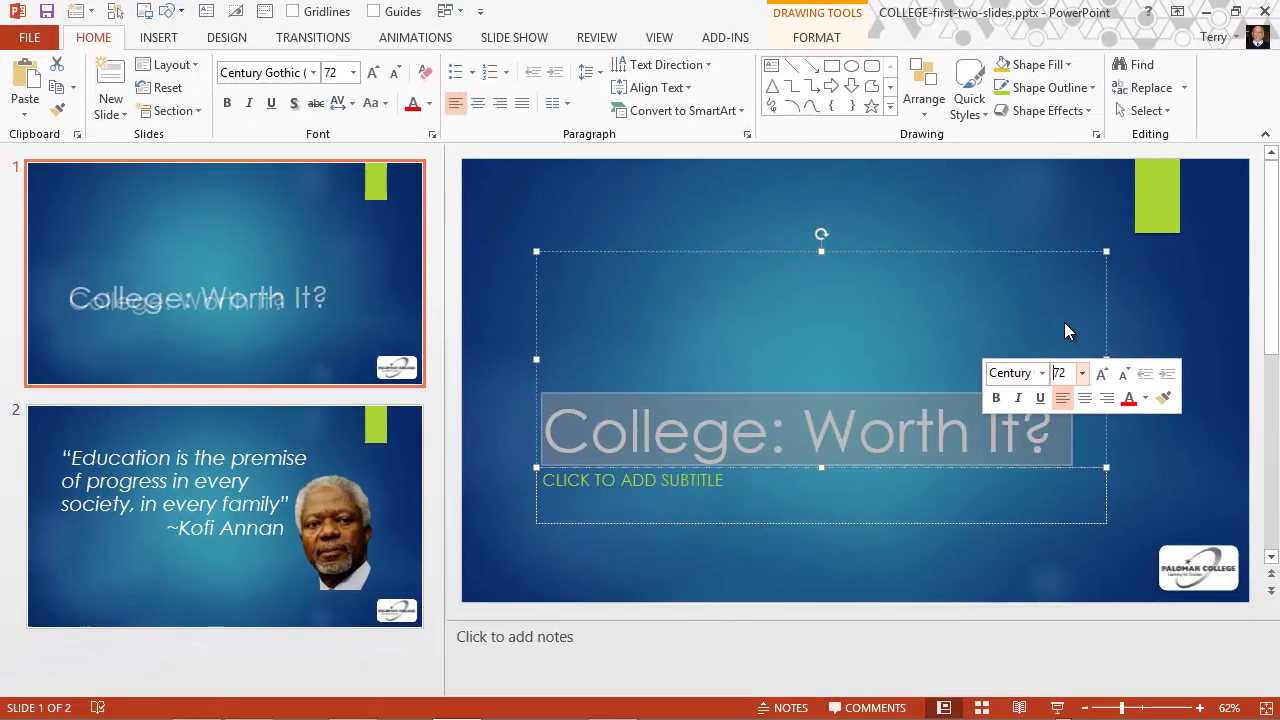
click(1183, 394)
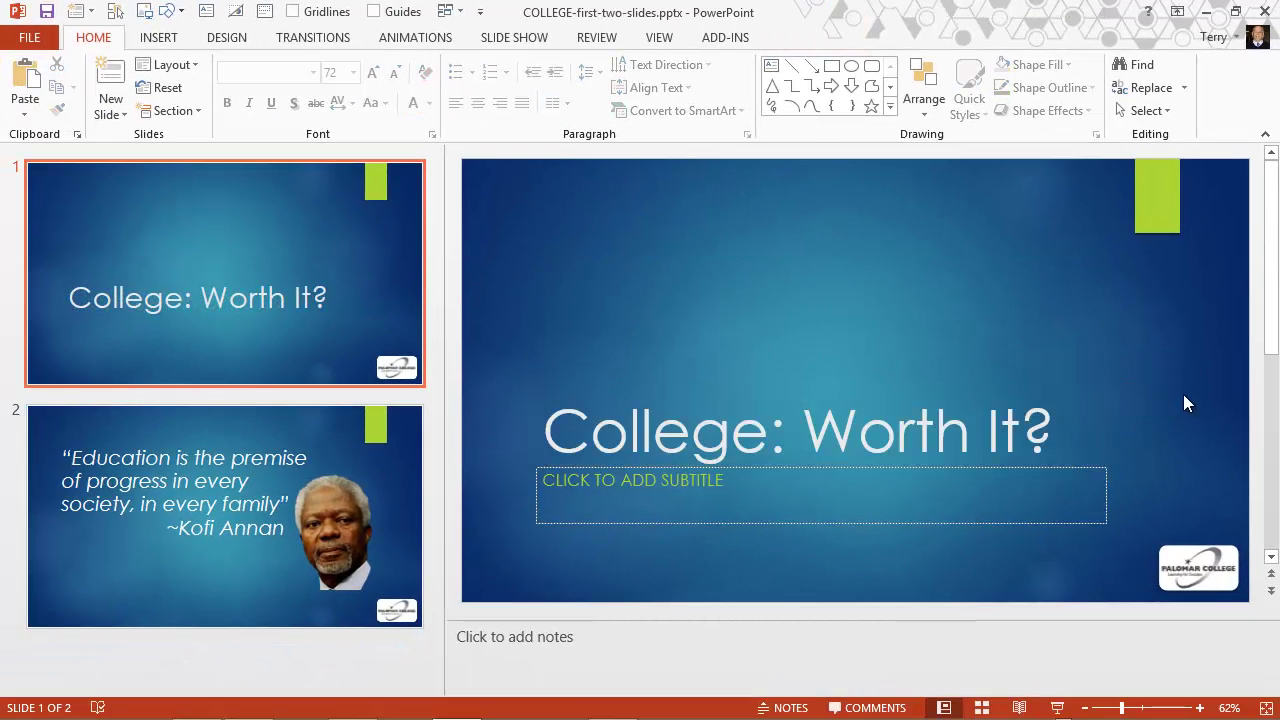
Step: Select the entire 'College: Worth It?' title placeholder as an object instead of its text
click(986, 436)
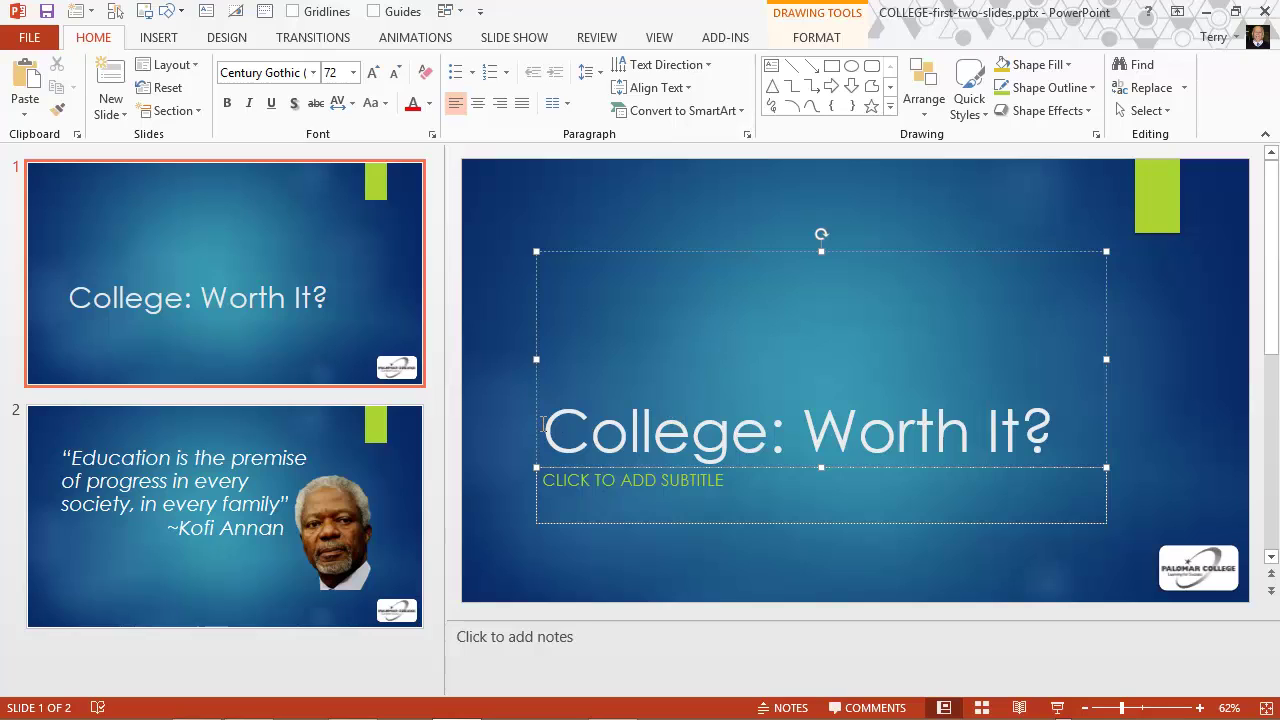
drag(543, 424, 1030, 434)
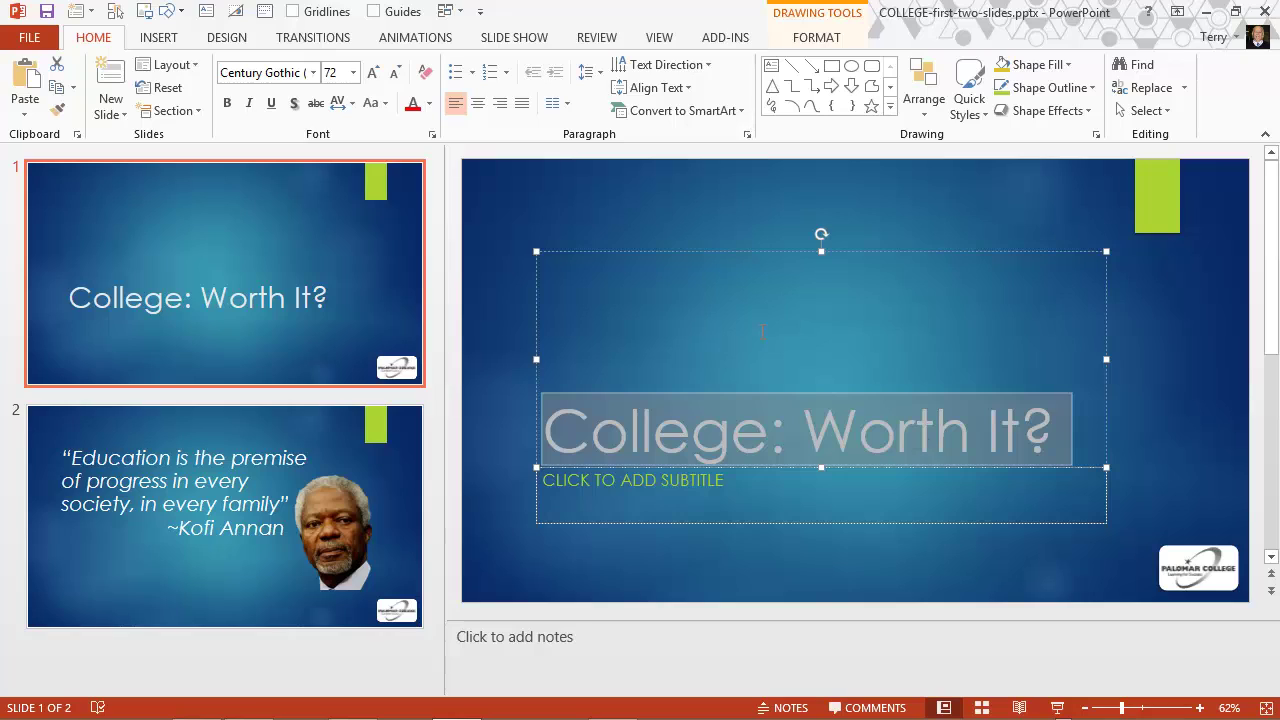
click(769, 432)
click(706, 252)
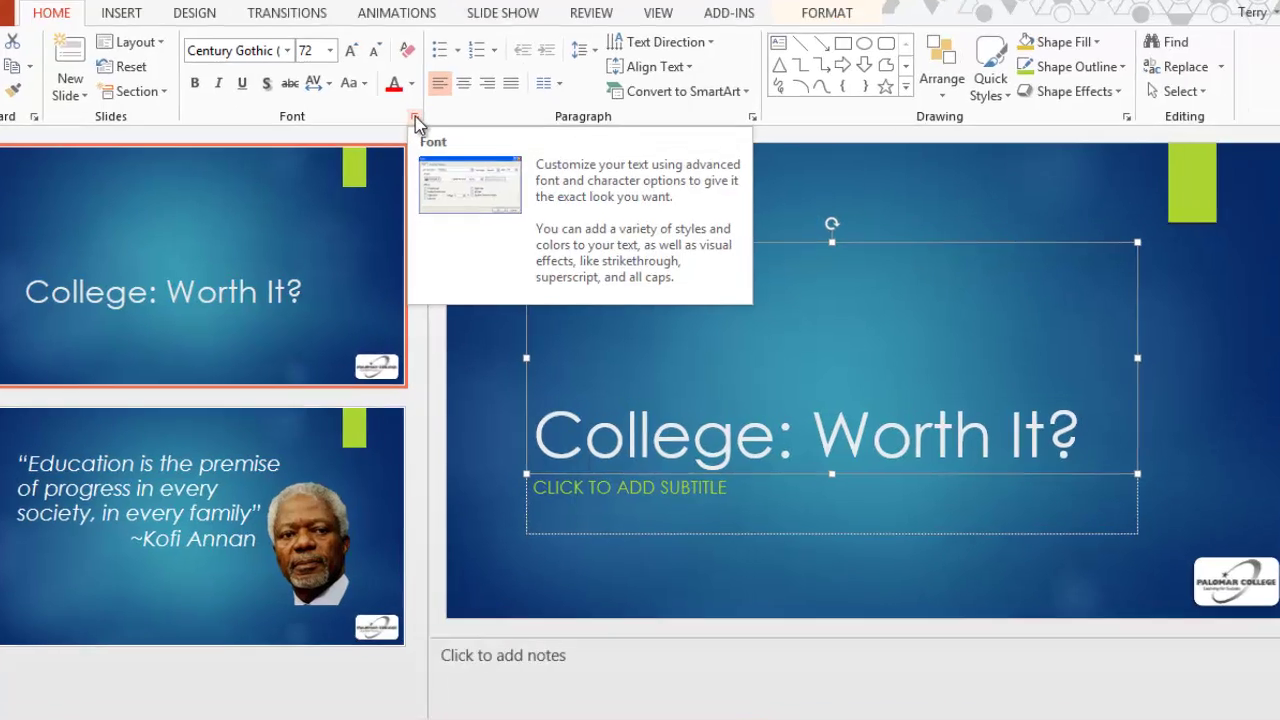
Step: Turn on All Caps for the title in the Font dialog
click(433, 140)
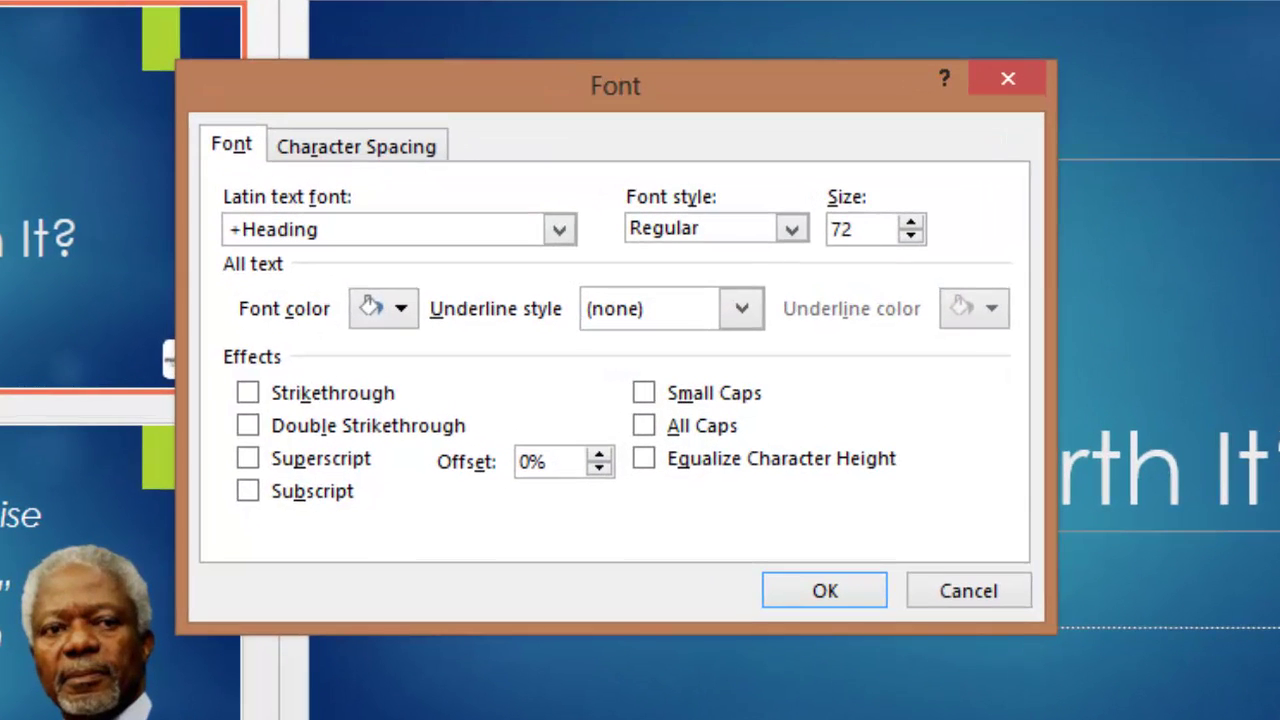
click(644, 428)
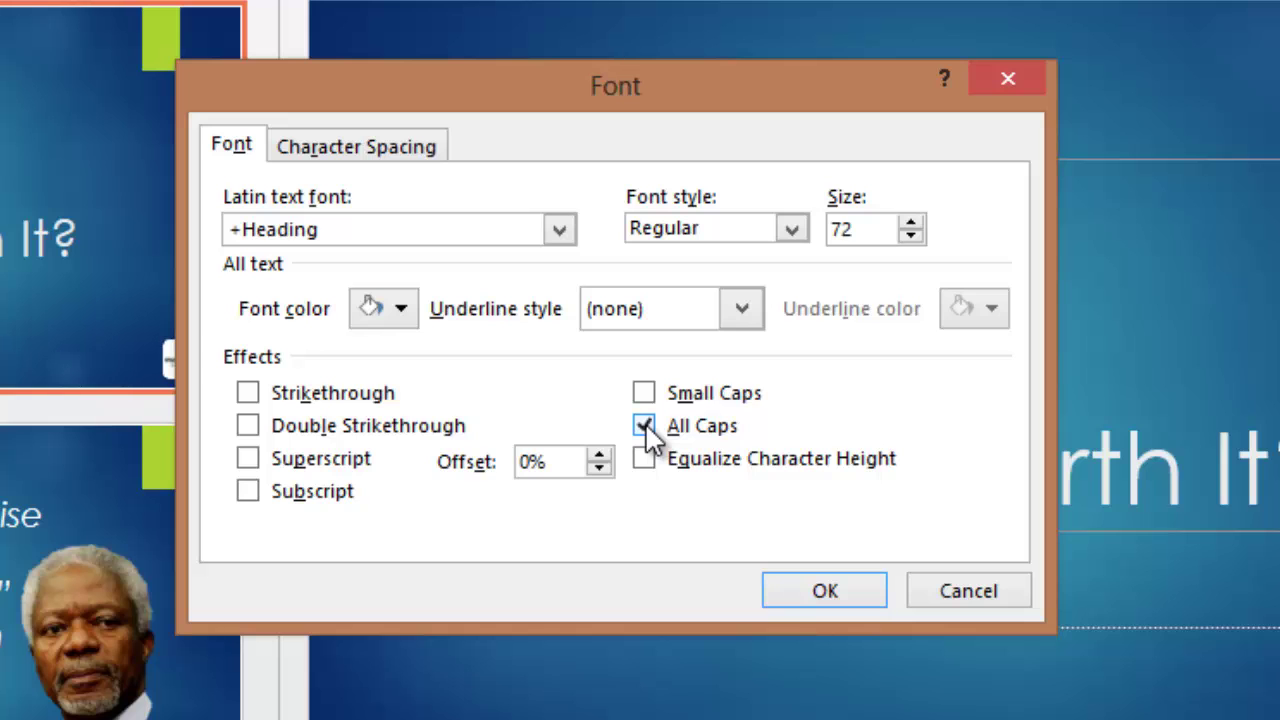
click(830, 590)
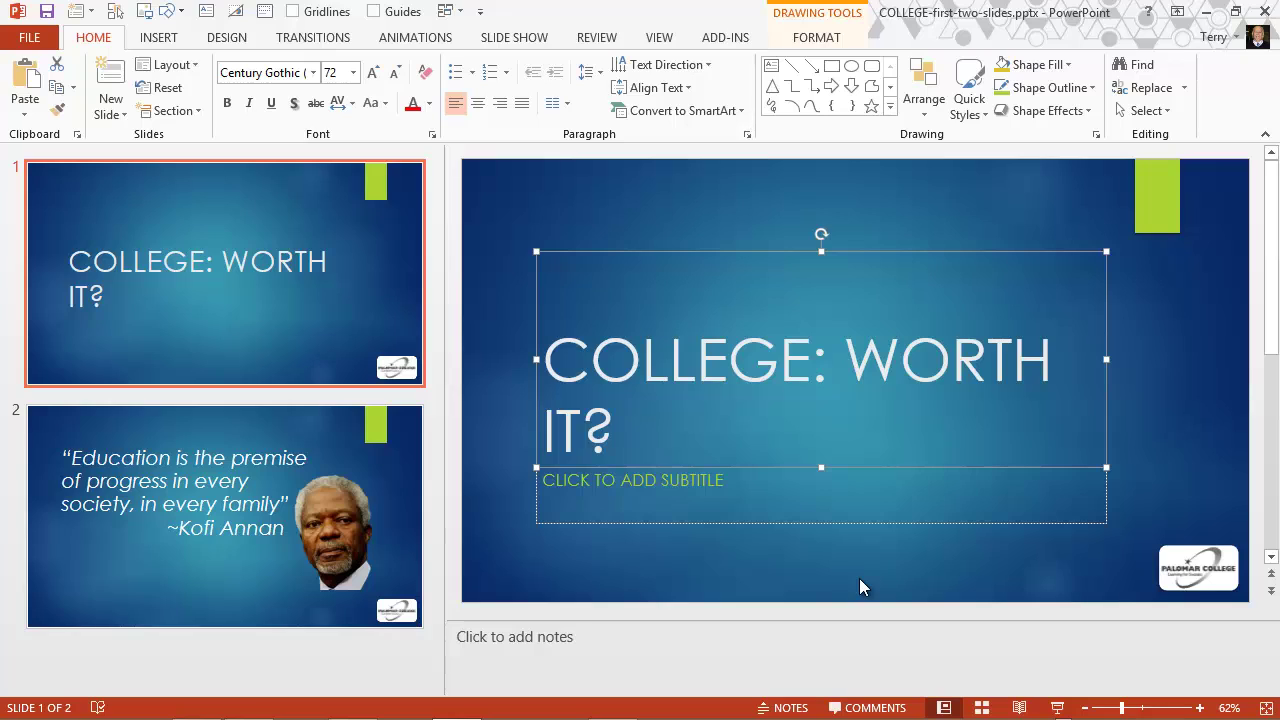
Step: Shrink the title to 66 point so COLLEGE: WORTH IT? fits on one line
drag(547, 352, 612, 428)
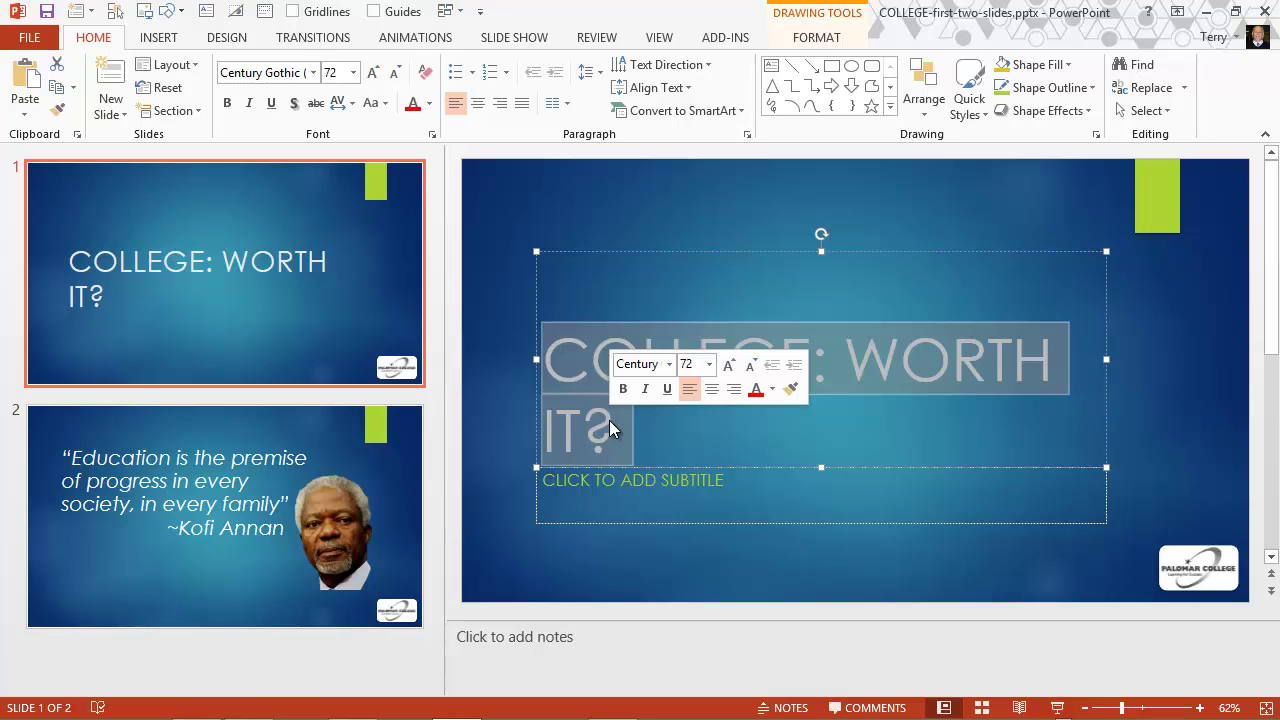
click(710, 365)
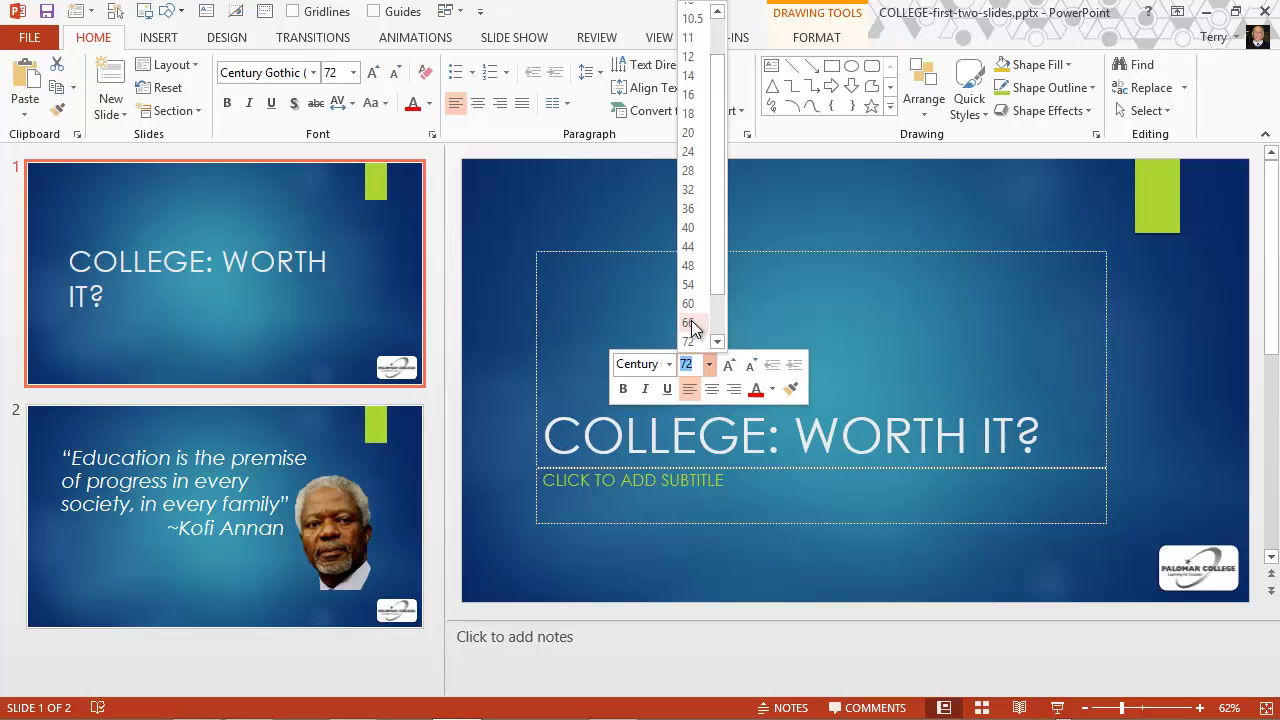
click(688, 323)
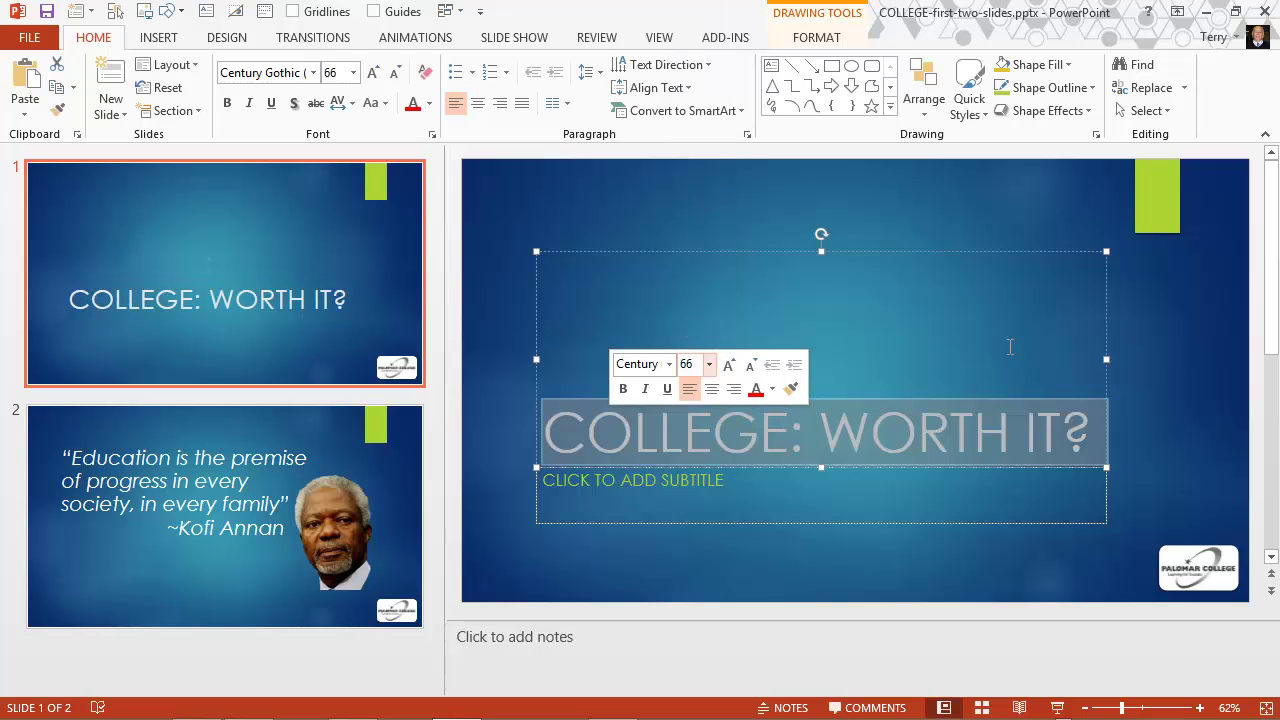
click(1146, 390)
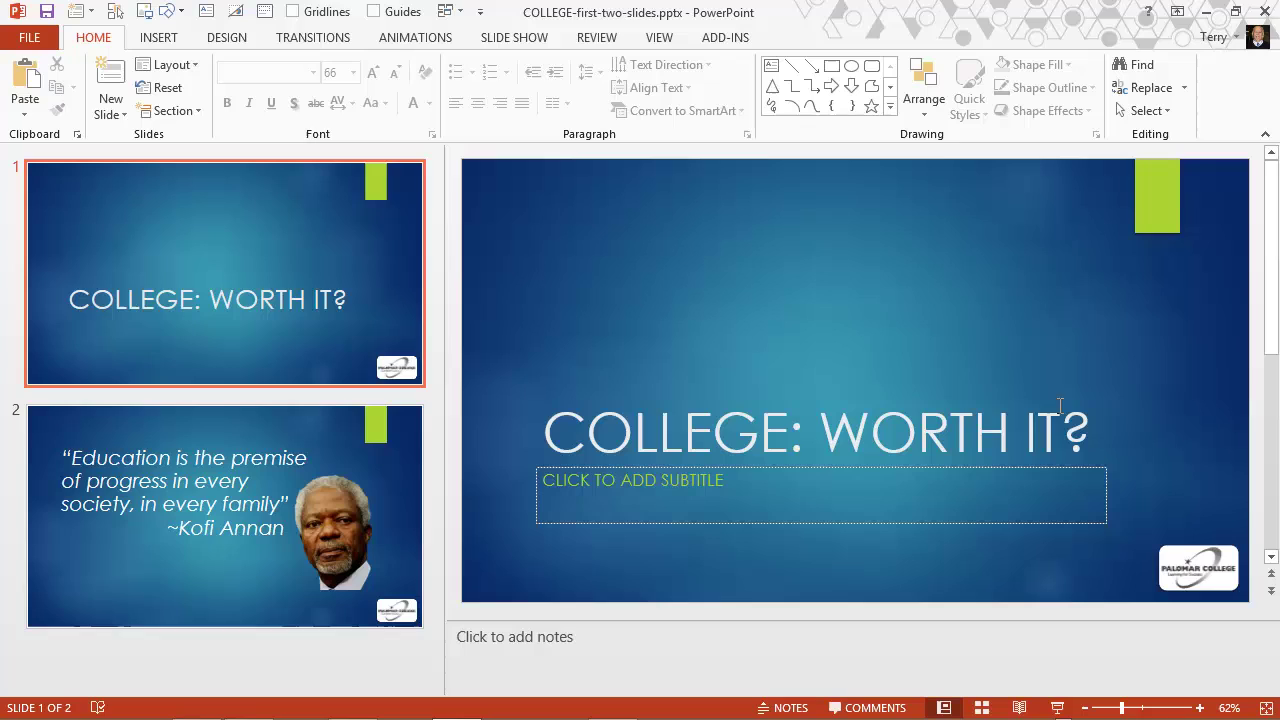
click(918, 430)
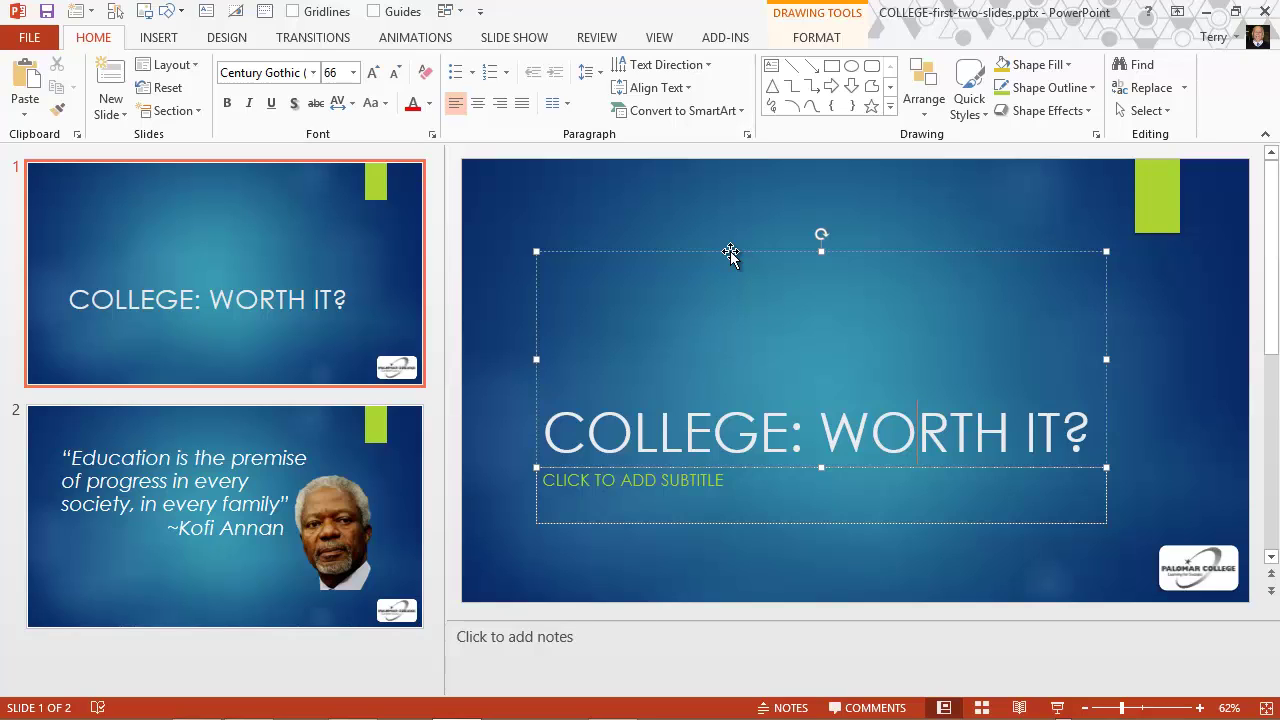
drag(730, 251, 784, 227)
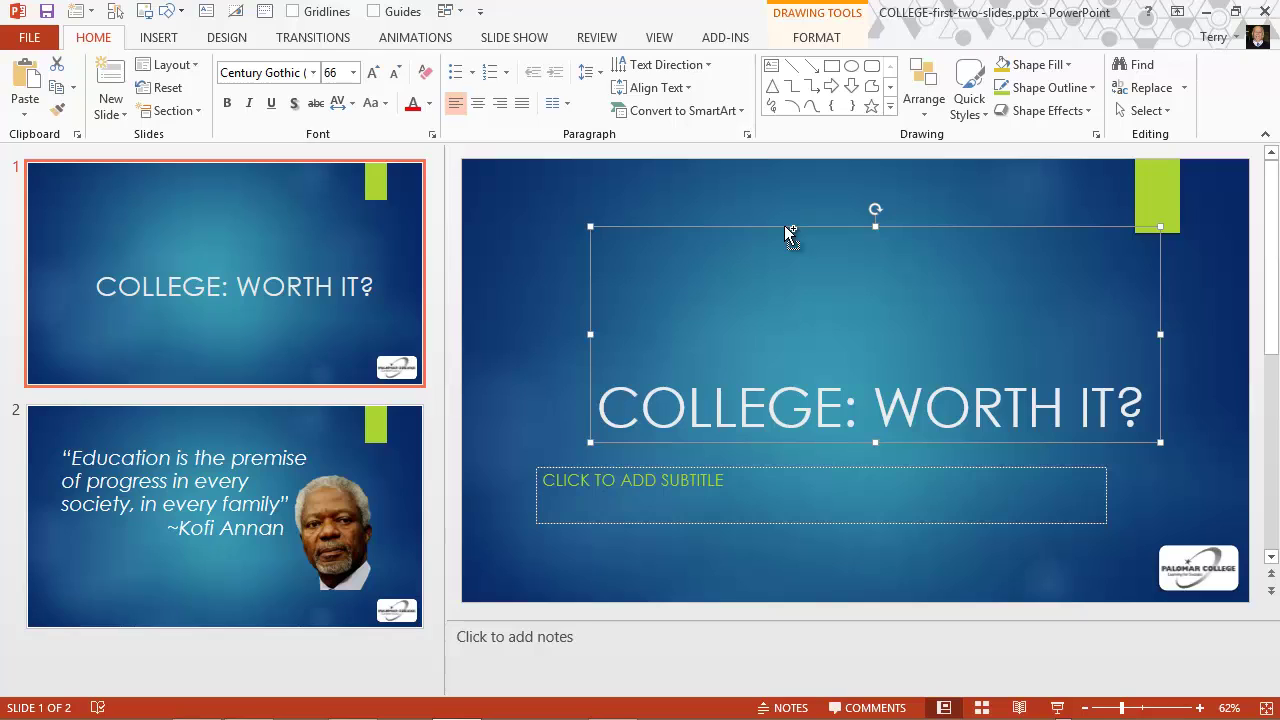
key(ctrl+z)
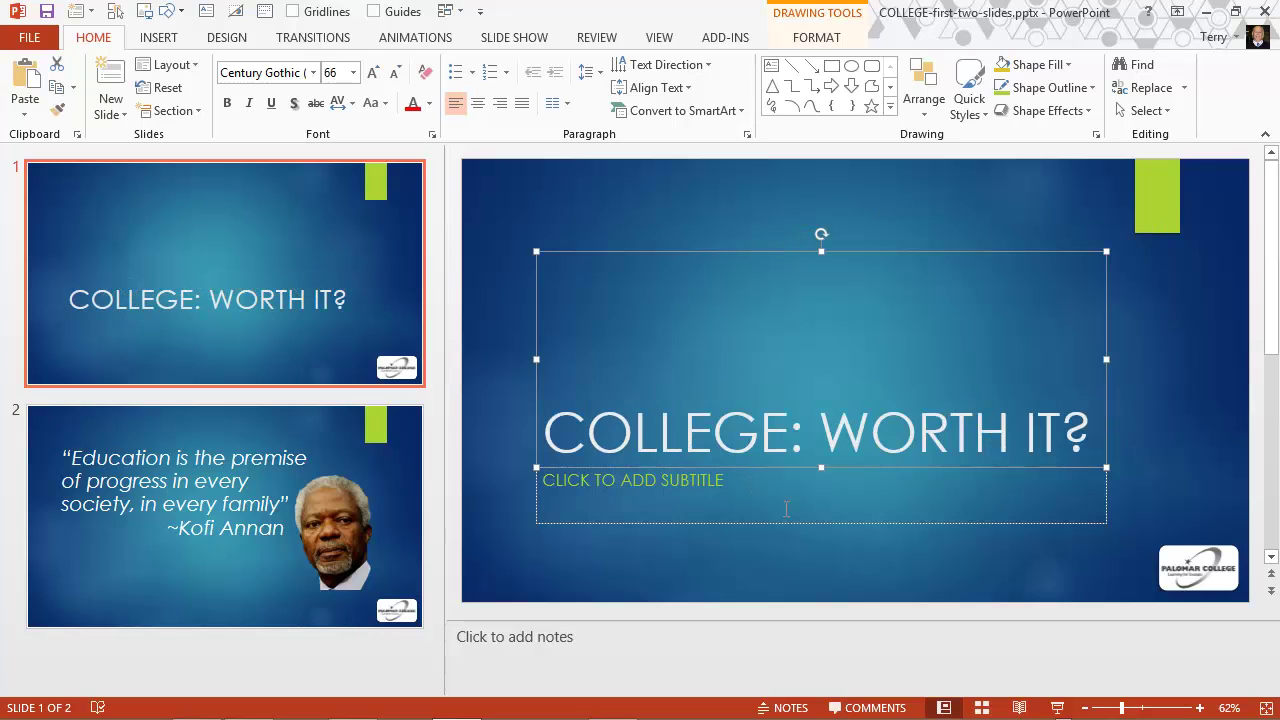
Step: Type 'WHY YOU SHOULD COMPLETE A COLLETE EDUCATION' into slide 1's subtitle placeholder
click(698, 480)
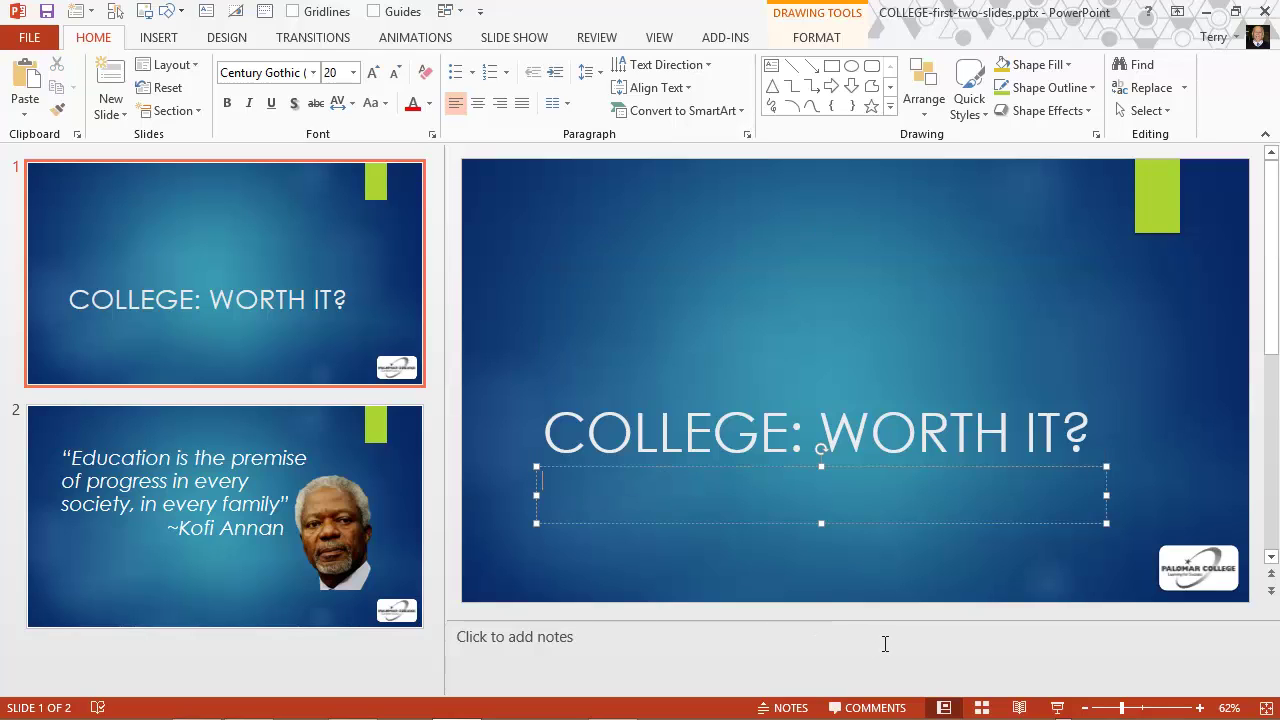
text(WHY YOU SHOULD COMPLETE A COLLETE EDUCATION)
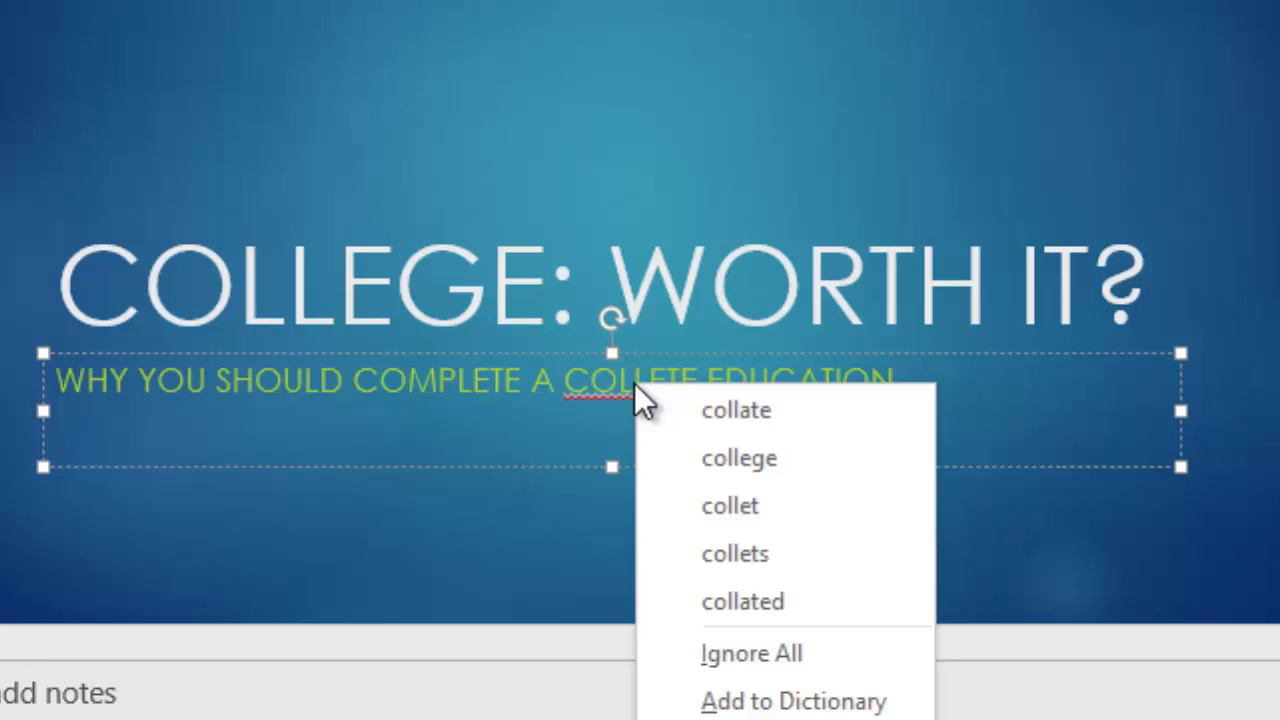
Step: Replace the misspelled 'COLLETE' with the suggested 'college' in the subtitle
click(732, 457)
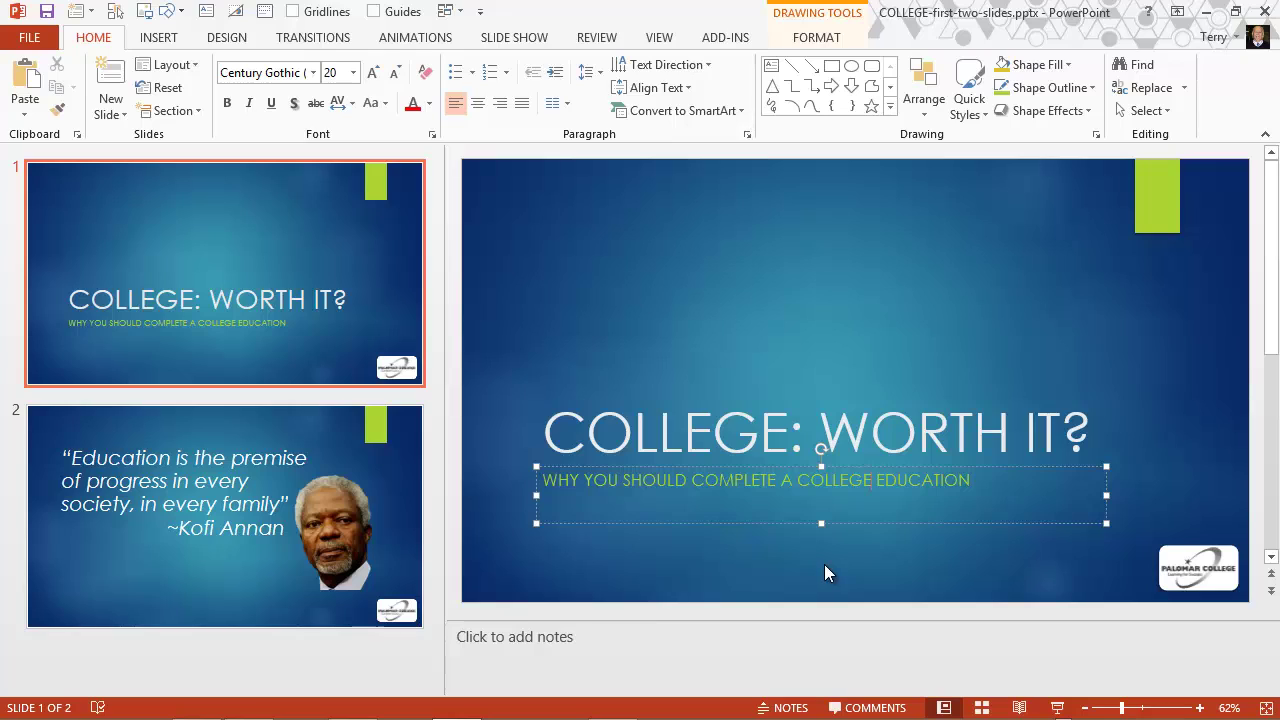
Step: Leave the subtitle, show the Kofi Annan quote slide, and set the insertion point after it
click(825, 565)
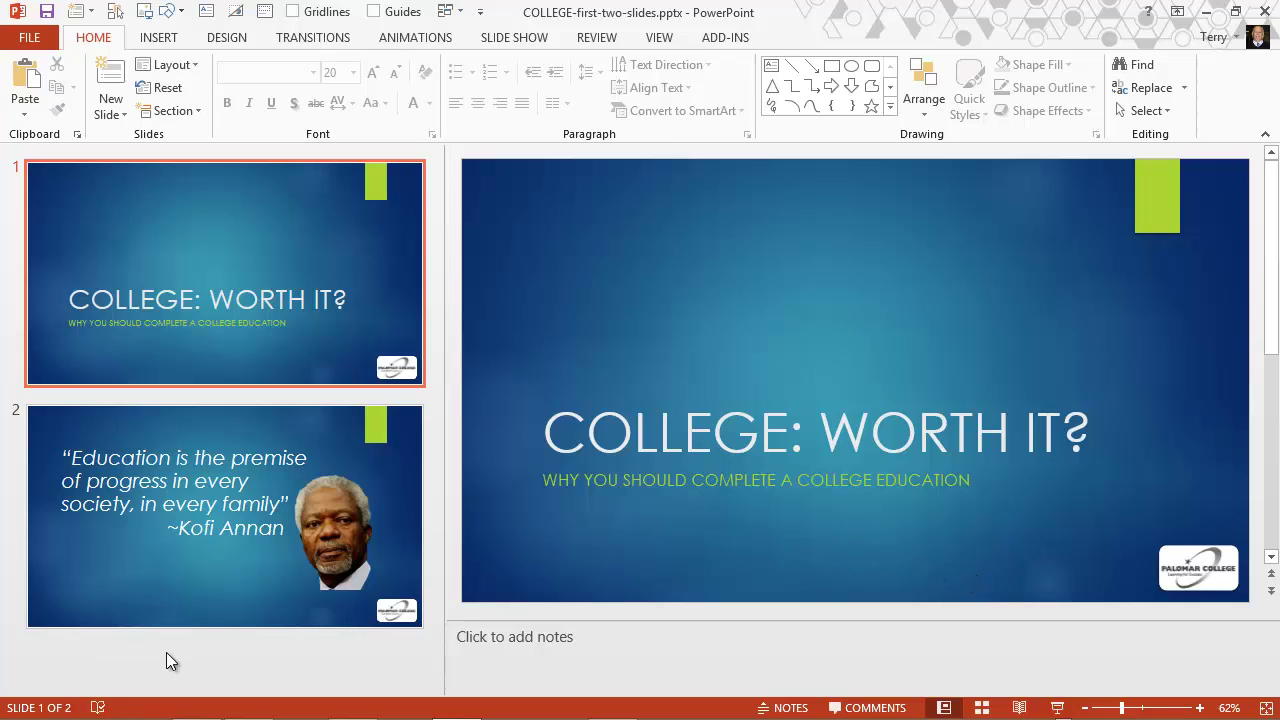
click(218, 576)
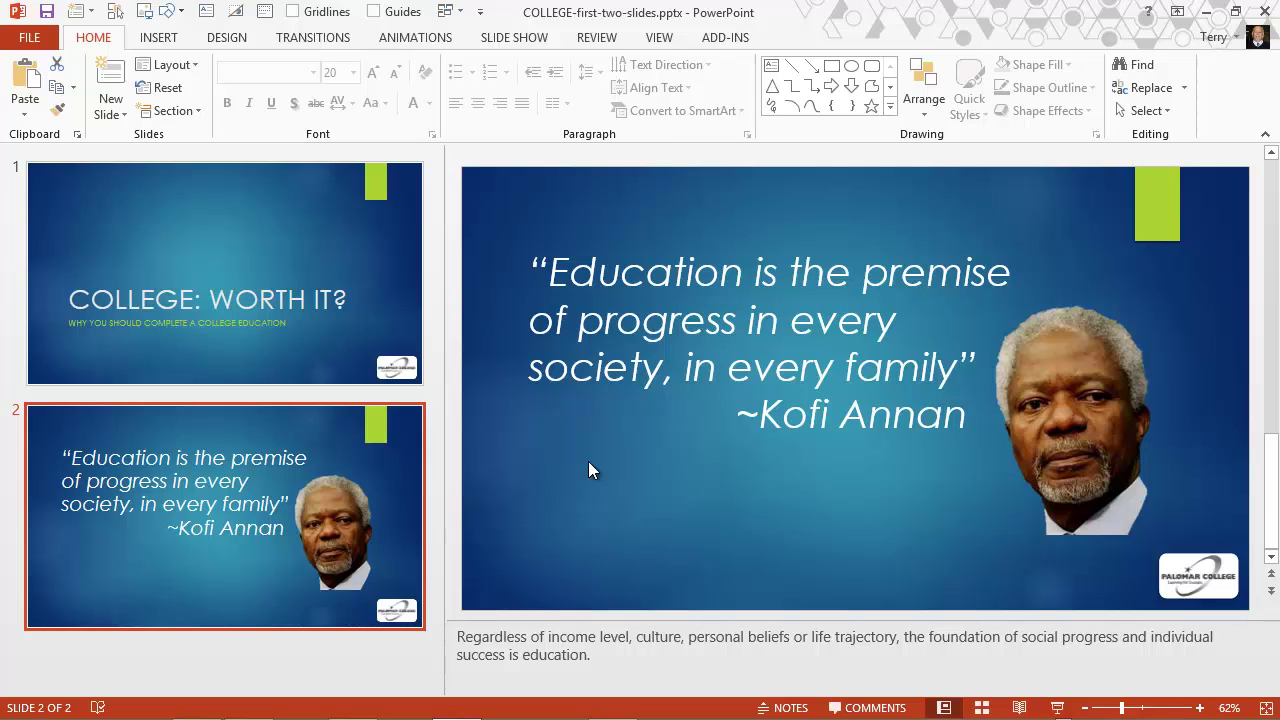
click(278, 655)
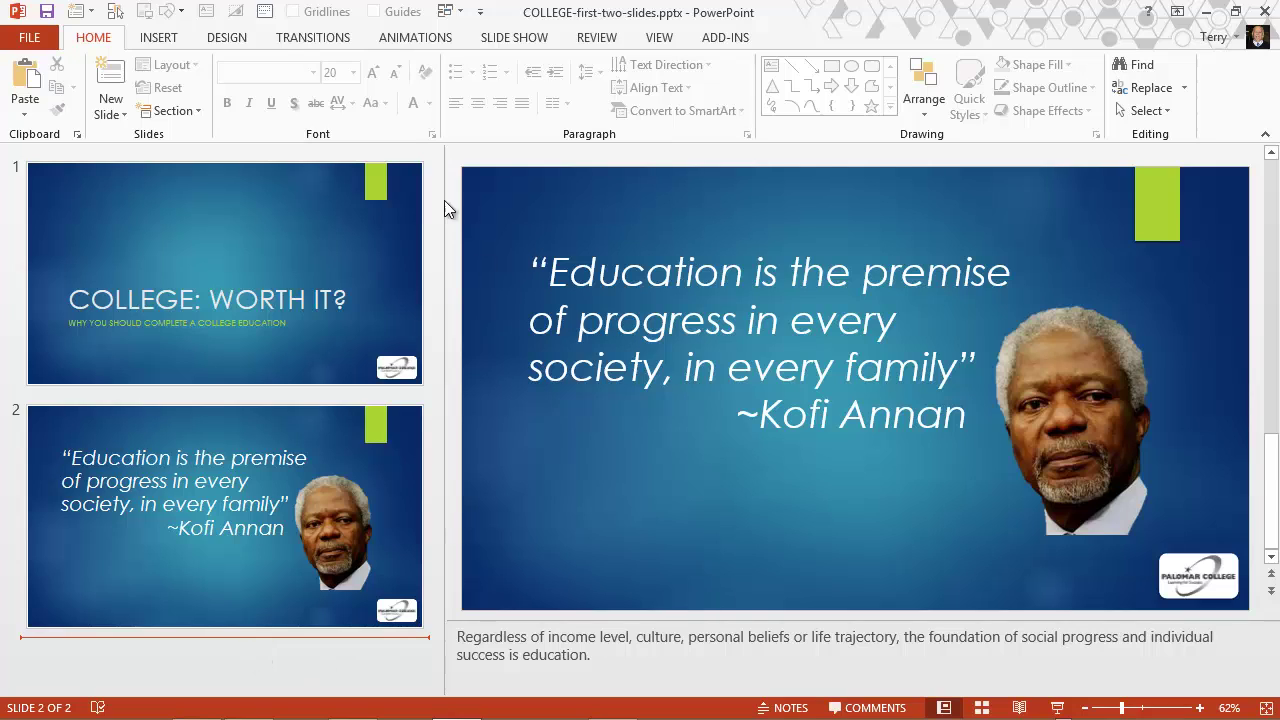
Step: Insert slide 3 using the Title and Content layout from the New Slide list
click(124, 112)
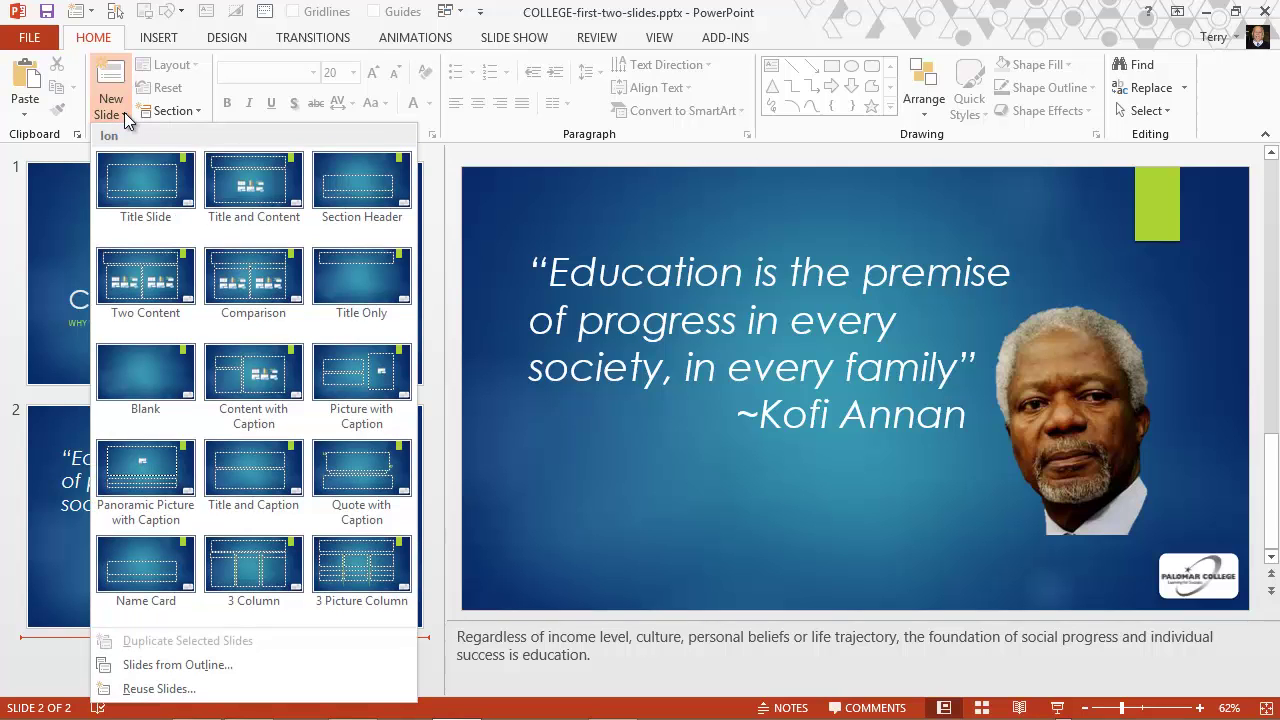
click(251, 180)
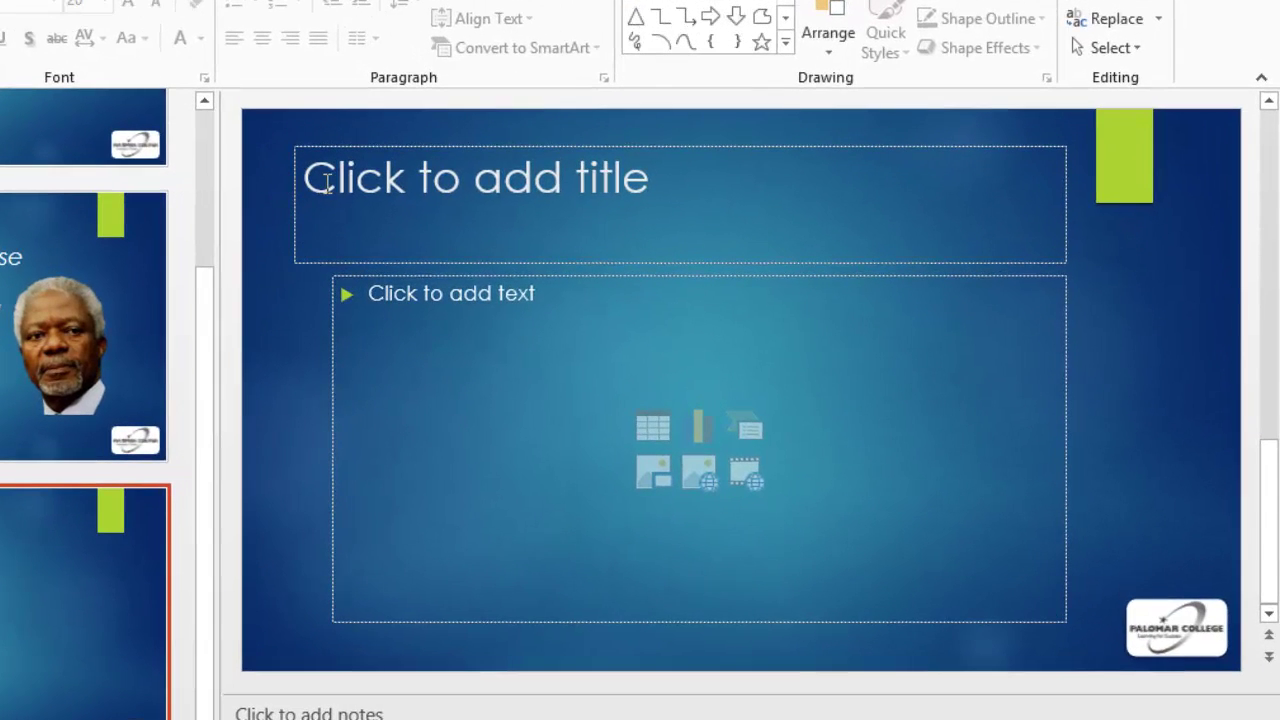
Step: Enter 'College empowers' in slide 3's title placeholder
click(325, 192)
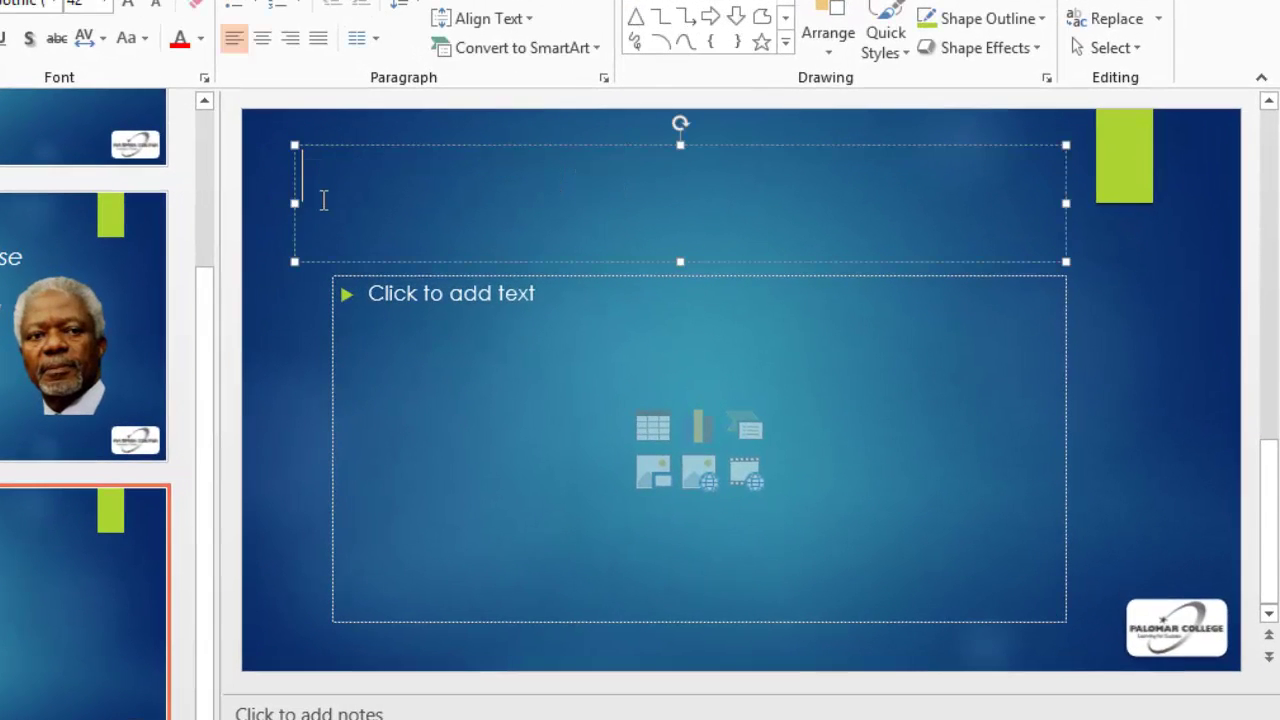
text(College empowers)
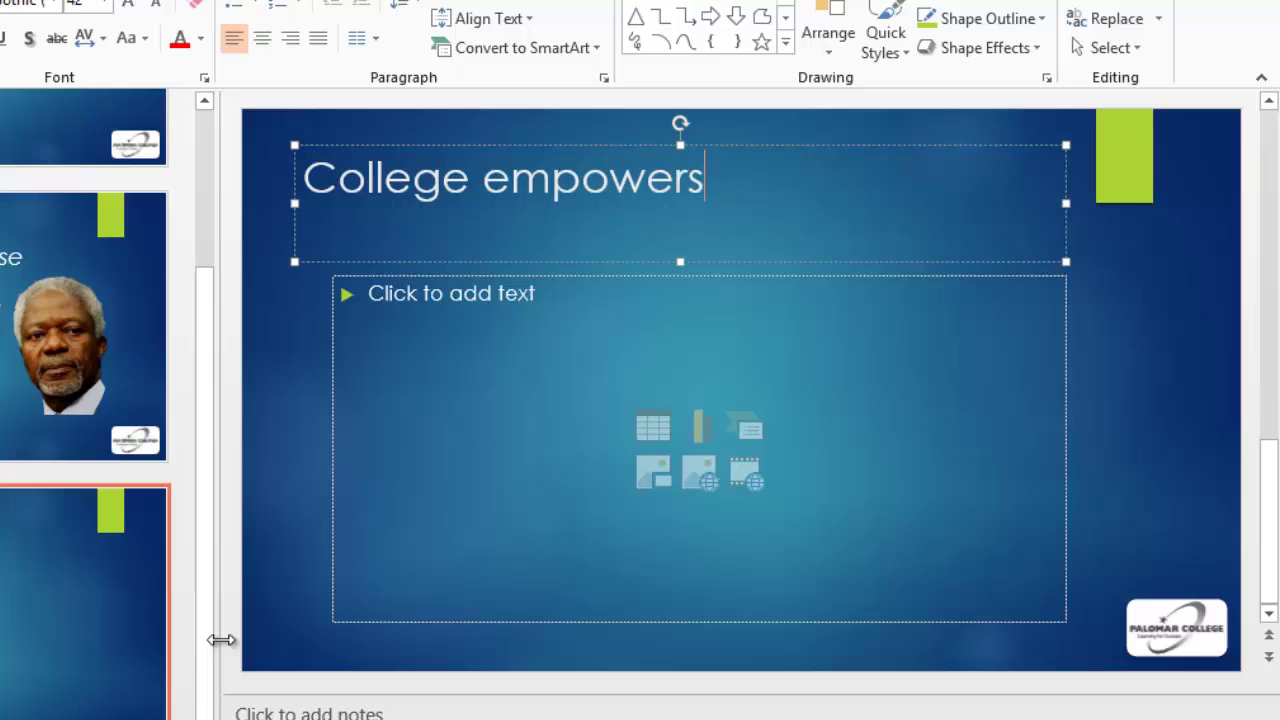
Step: Type the bullets 'Earning power' and 'Knowledge power' into slide 3's content placeholder
click(374, 292)
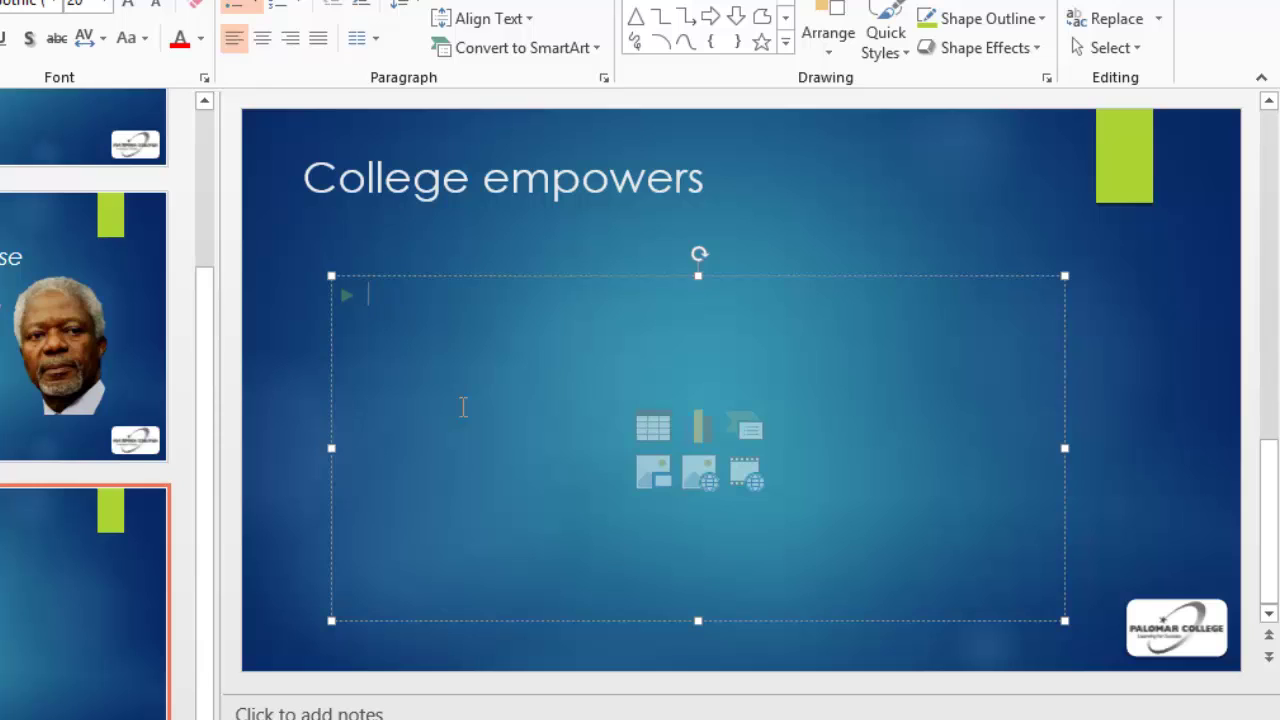
text(Earning power)
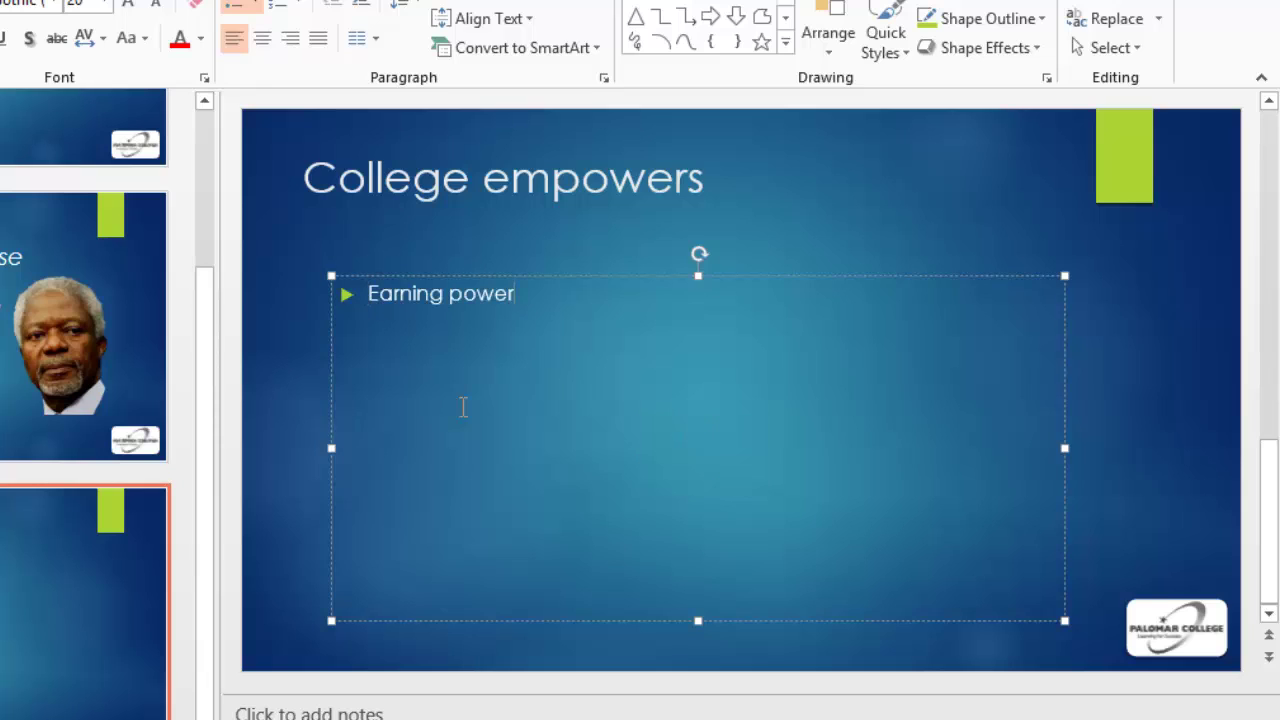
key(Return)
text(Knowledge power)
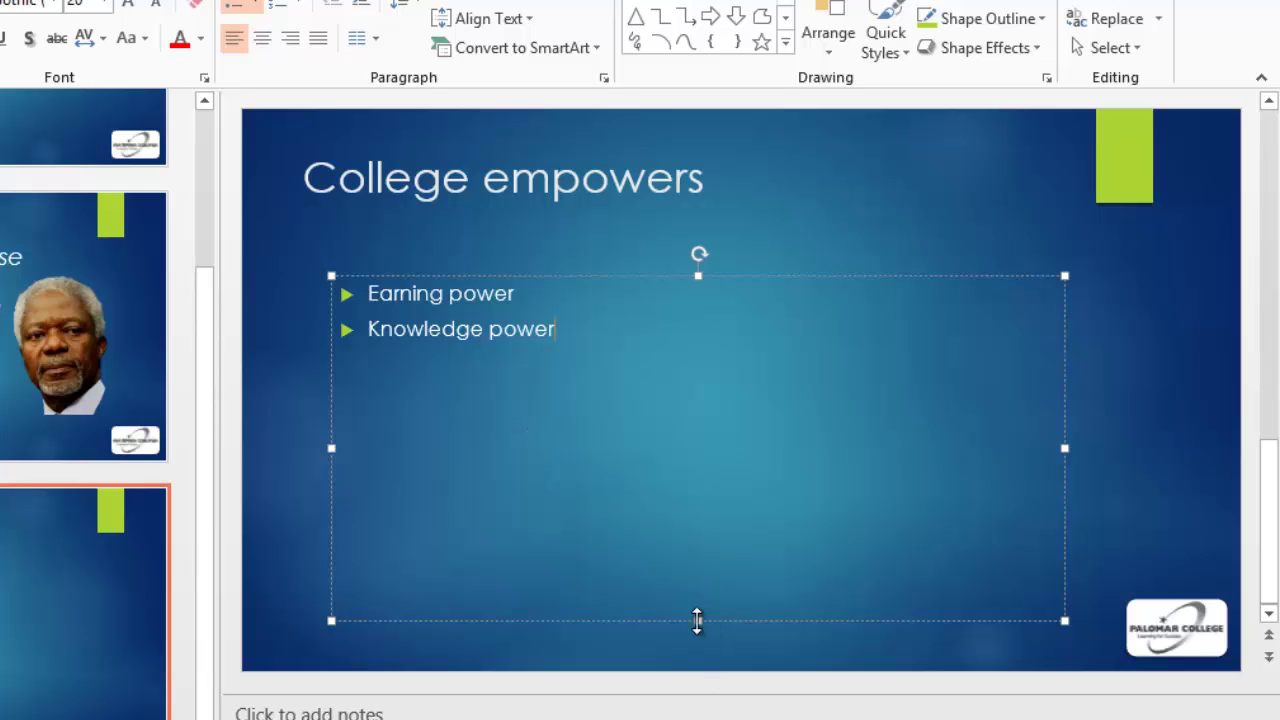
Step: Shrink the bullet box to fit two lines, then add a third bullet 'Thought power' below 'Knowledge power', autofit to 14 pt
drag(697, 621, 649, 350)
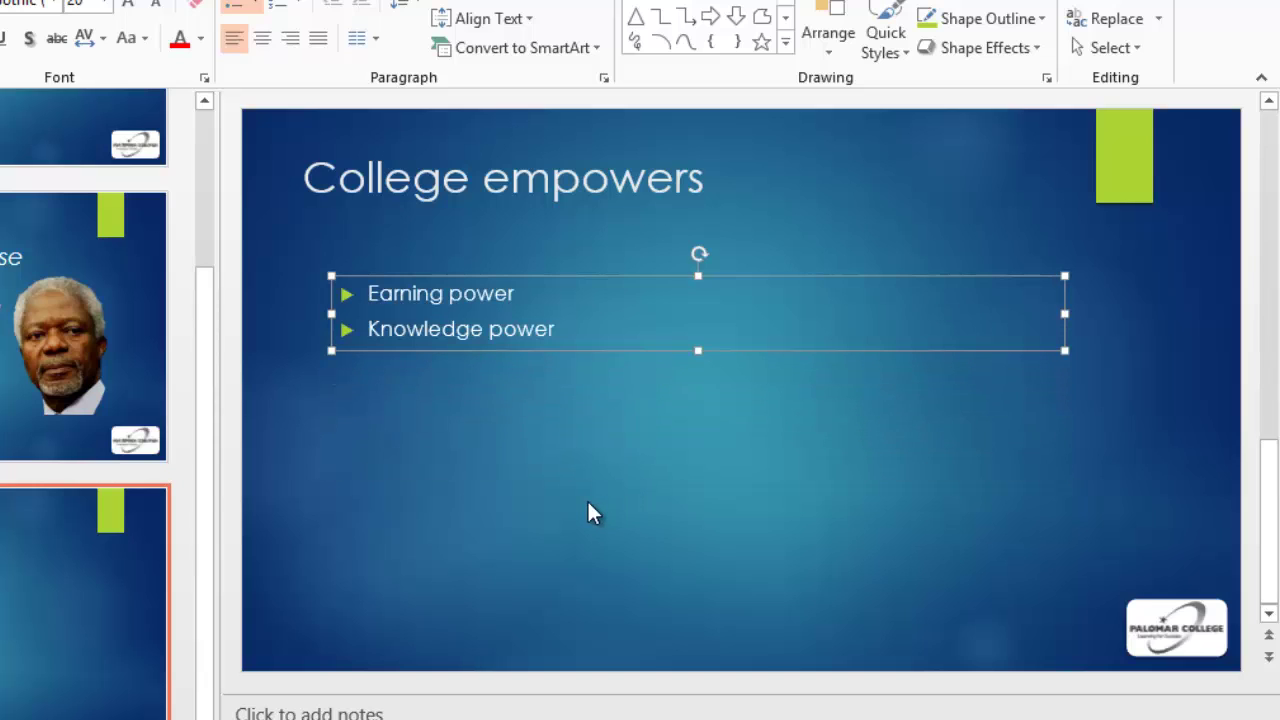
key(Escape)
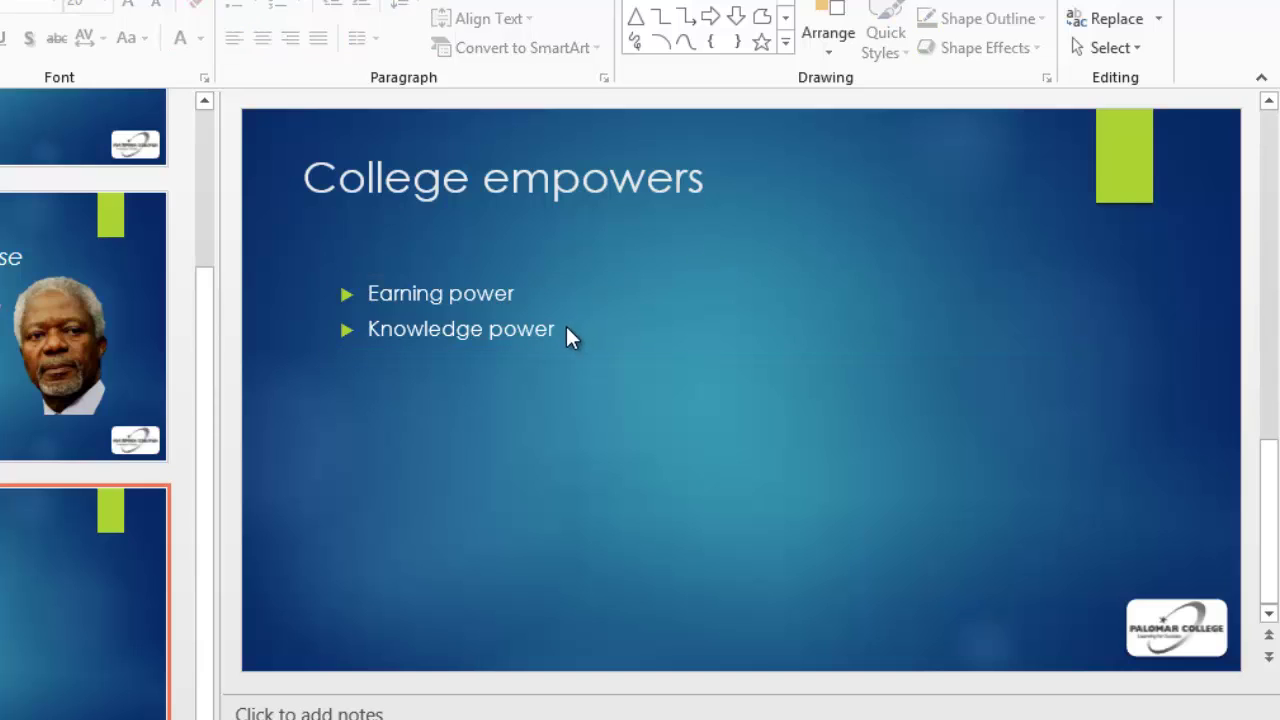
click(566, 332)
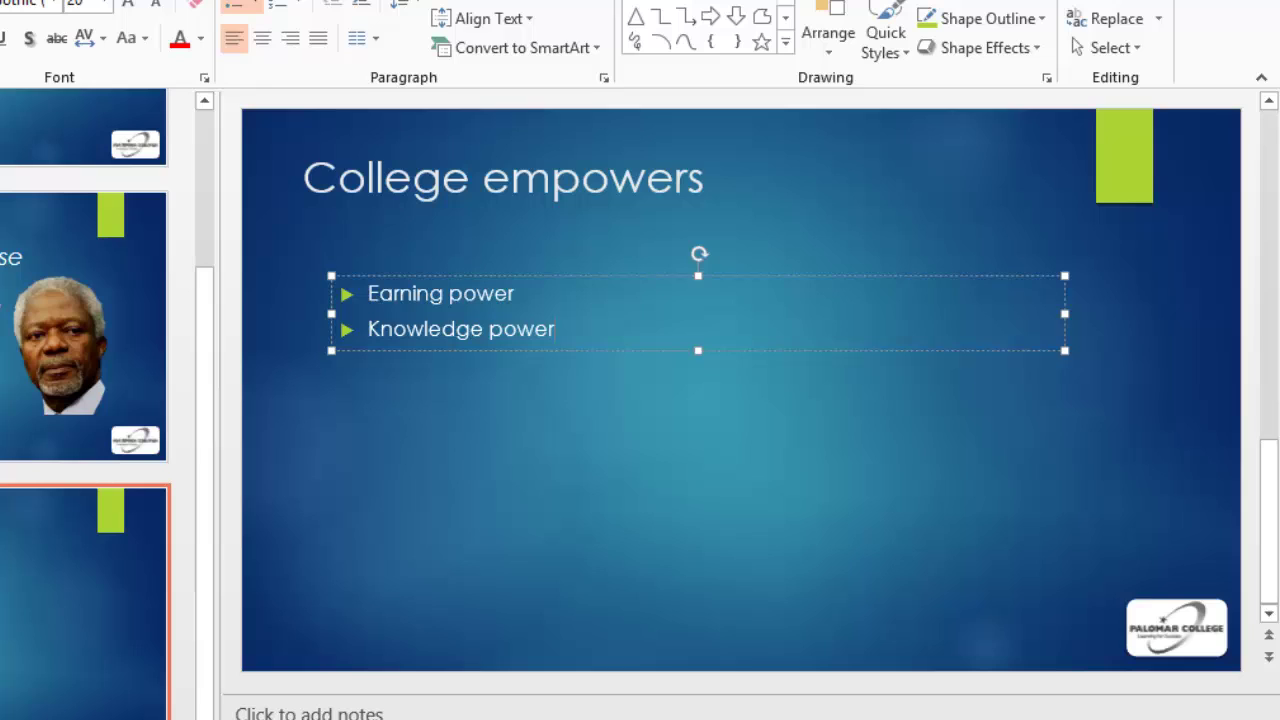
key(Return)
text(Thou)
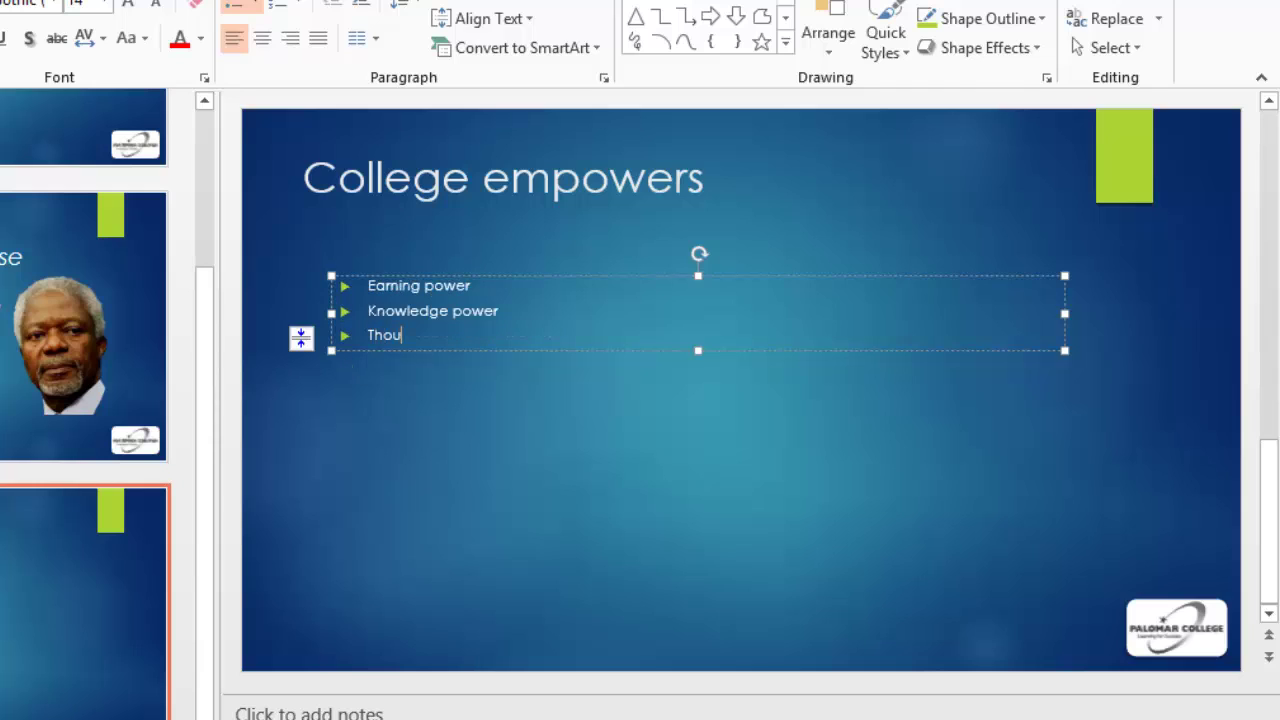
text(ght power)
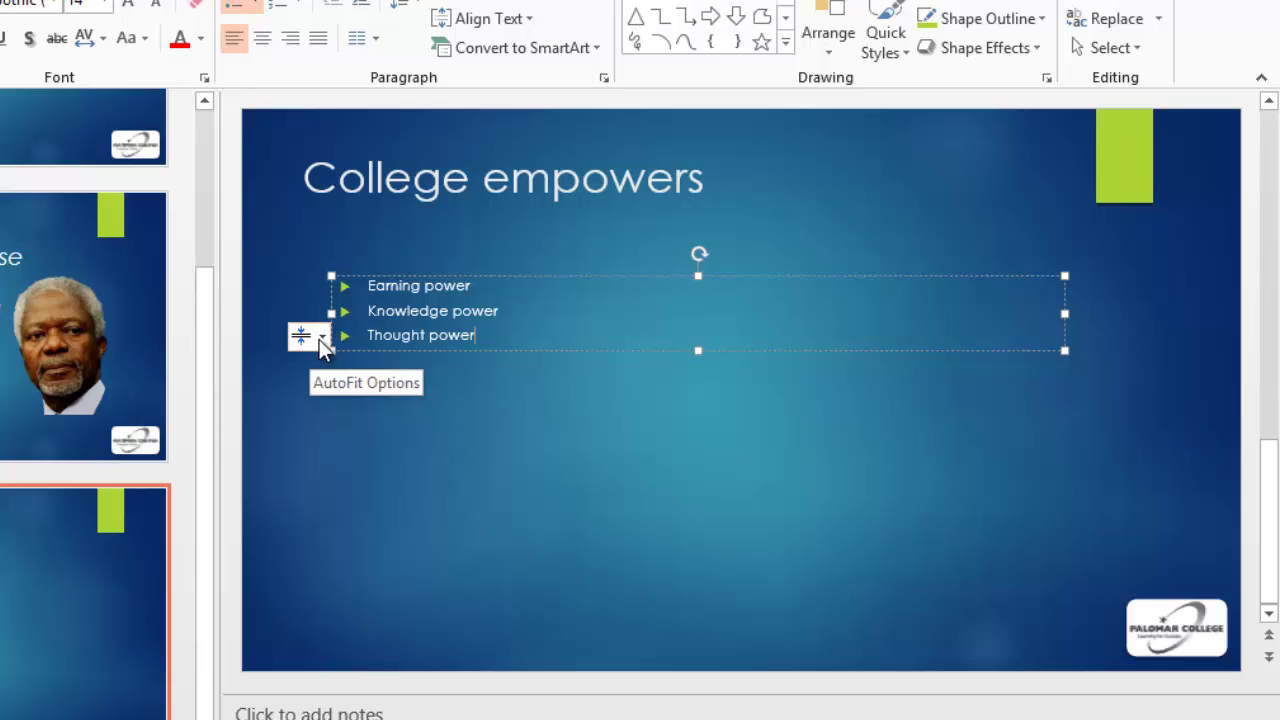
click(320, 340)
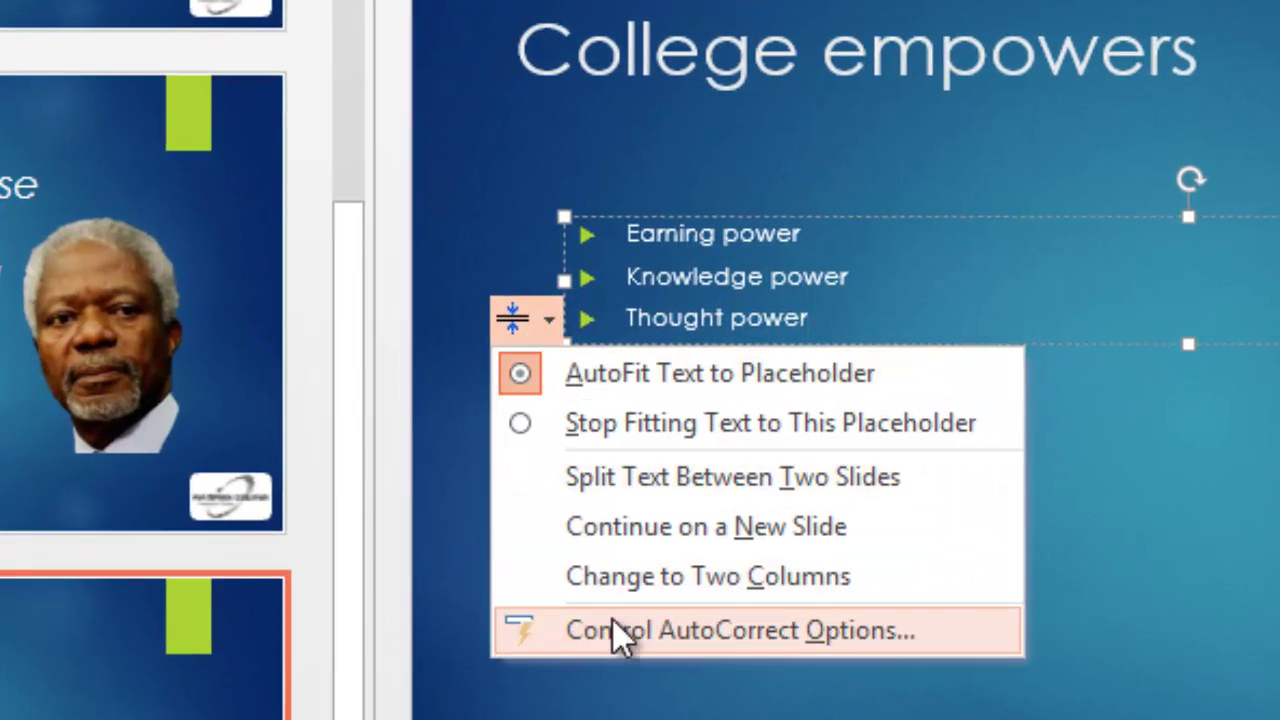
click(668, 640)
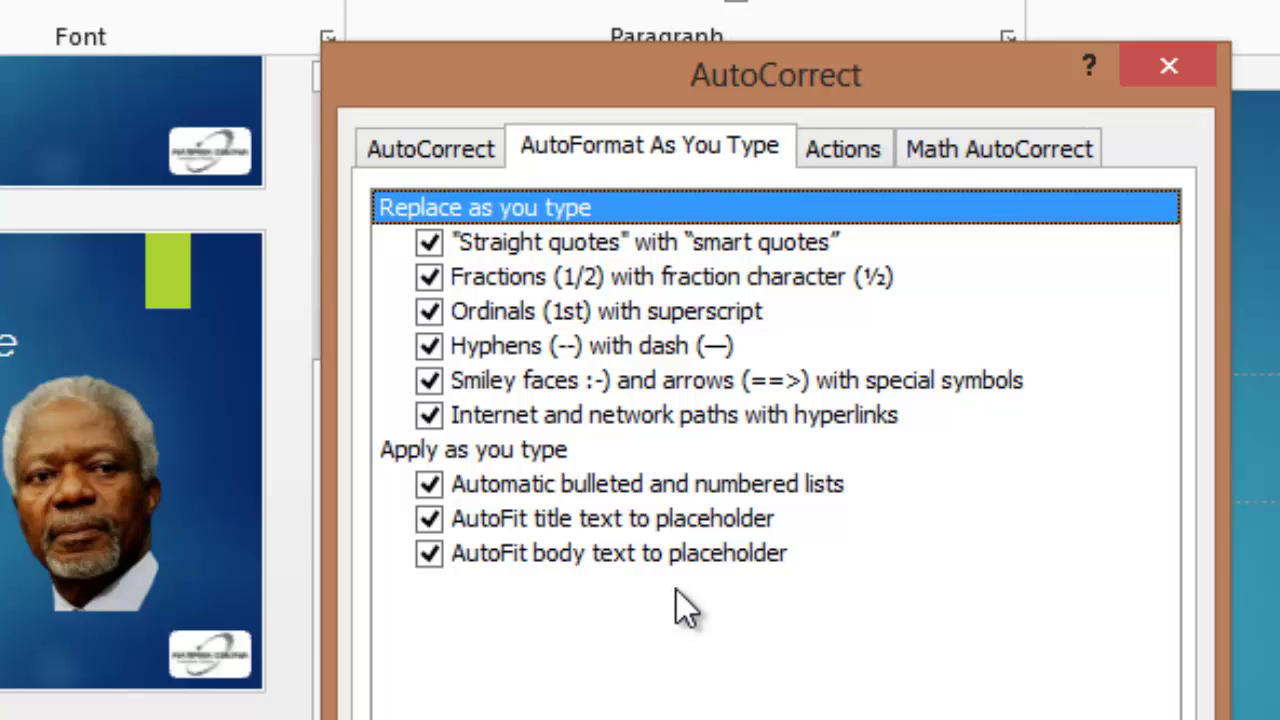
click(430, 555)
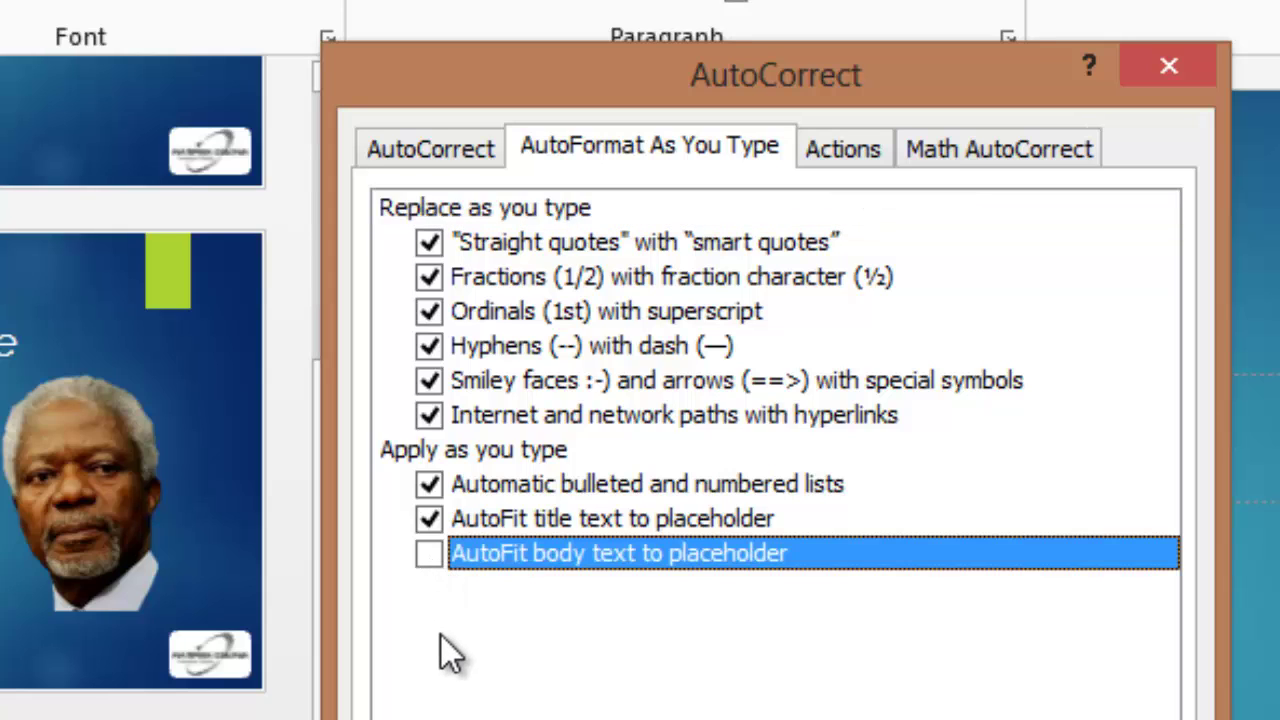
click(430, 555)
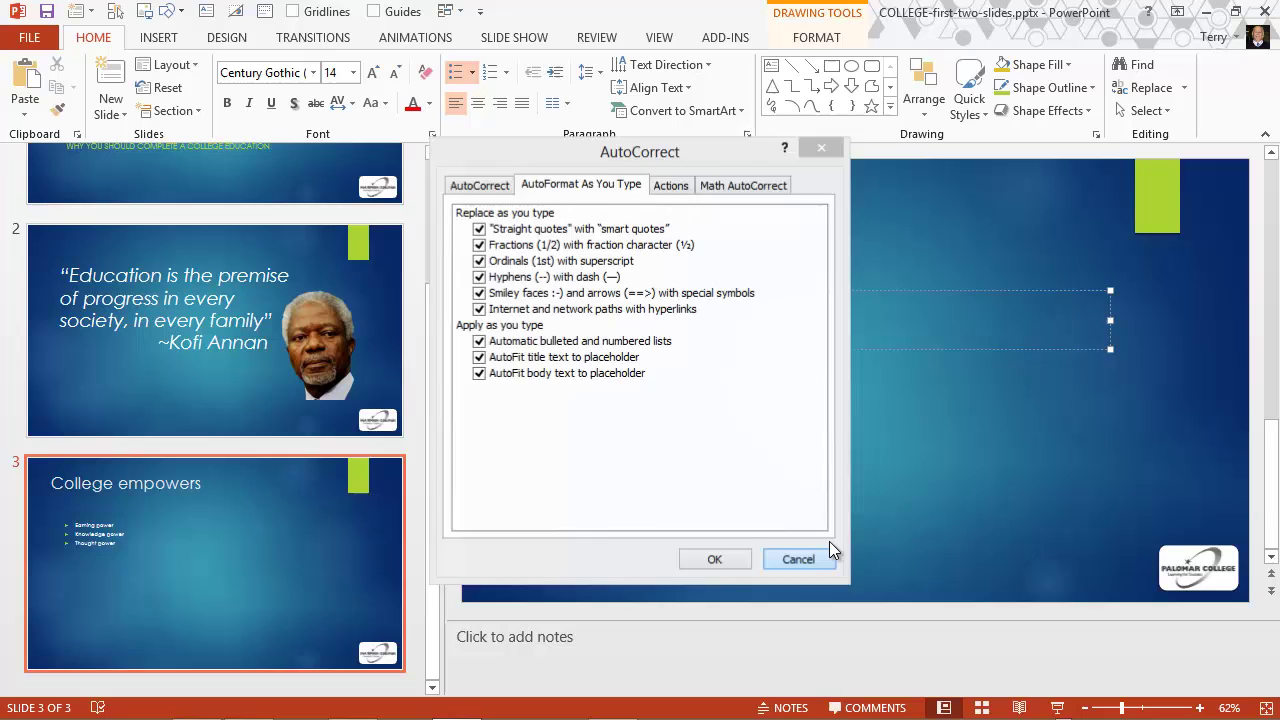
click(815, 559)
Step: Stretch the bullet box taller so the text returns to full size, then add 'Communication power' after 'Thought power'
drag(819, 348, 813, 549)
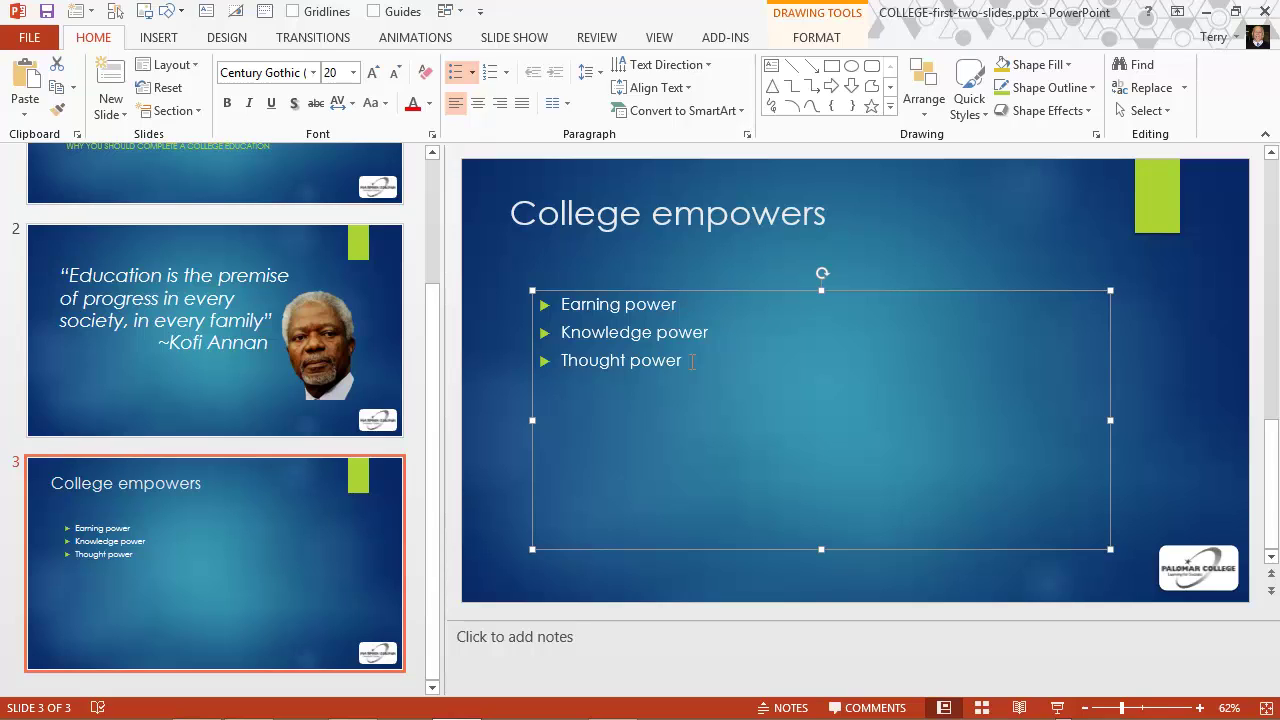
click(692, 362)
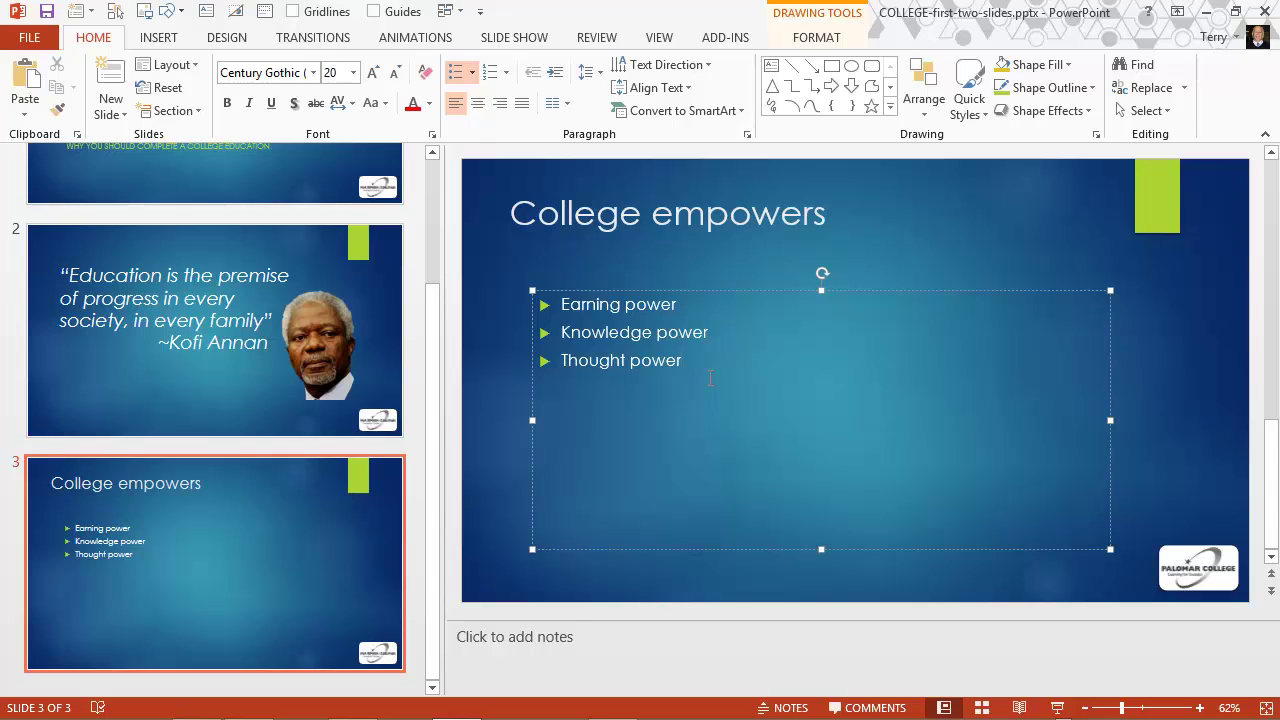
key(Return)
text(Communication power)
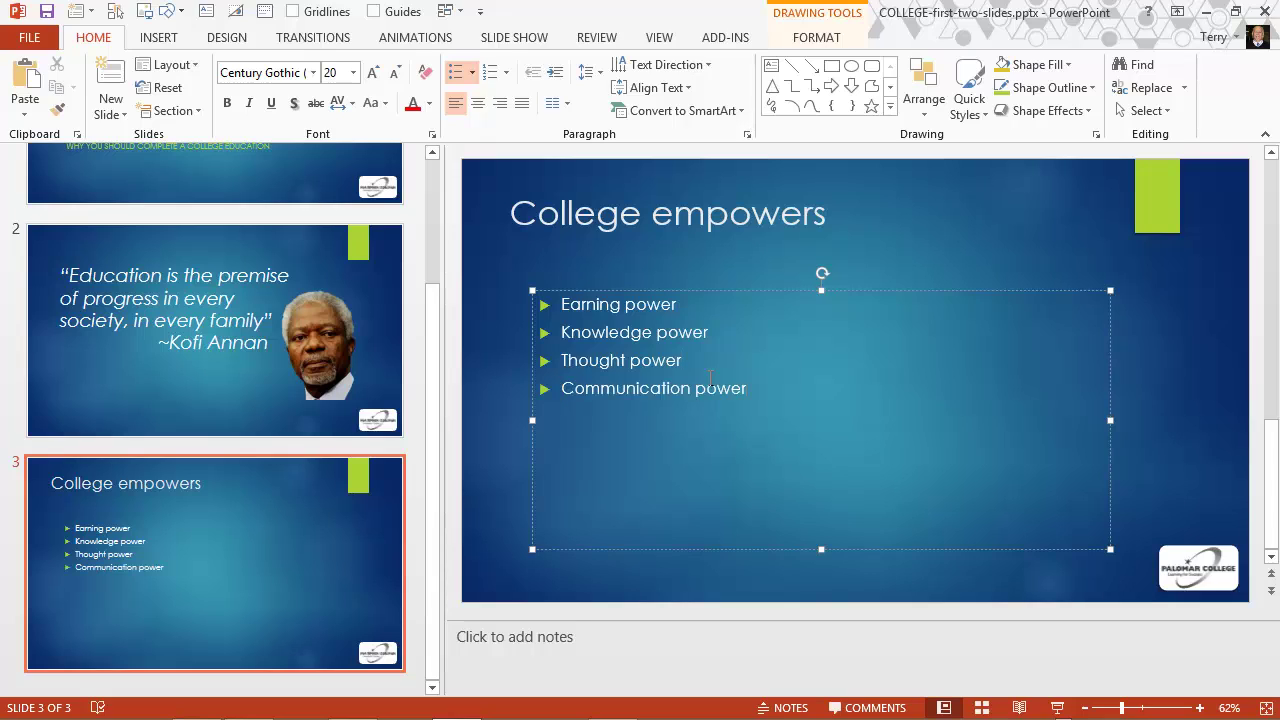